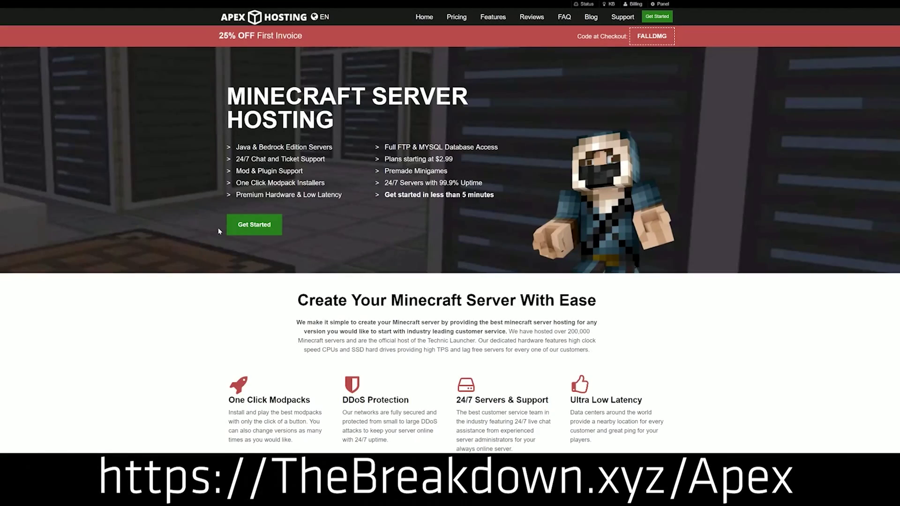
scroll(267, 169, down, 3)
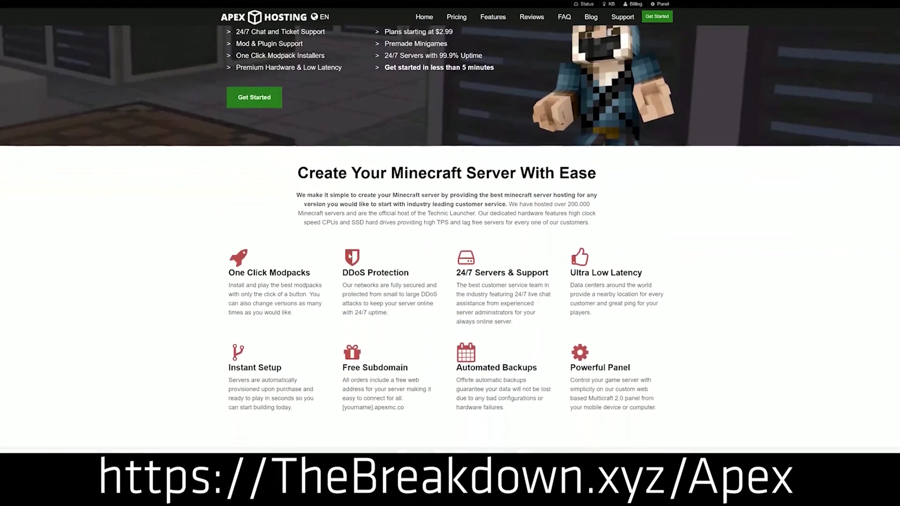
- Highlight the One Click Modpacks, Automated Backups and Instant Setup feature blurbs on Apex Hosting
drag(227, 211, 547, 210)
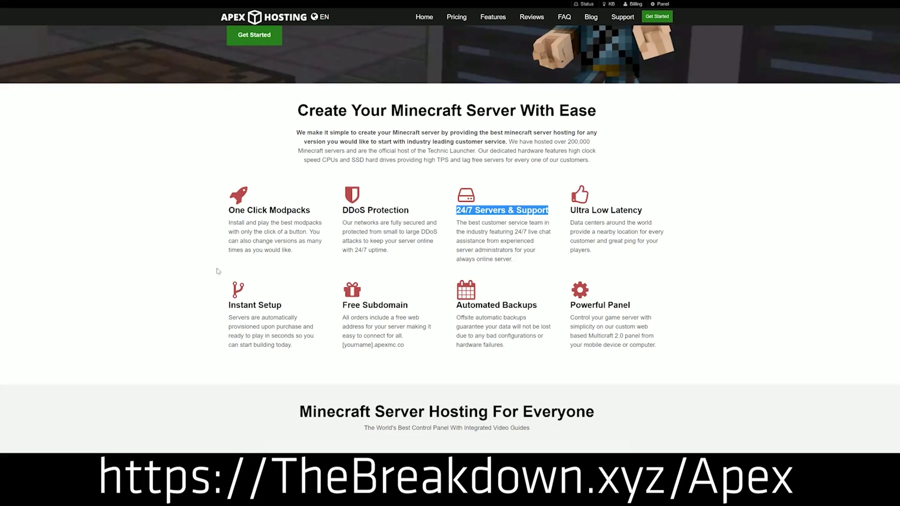
drag(456, 305, 563, 306)
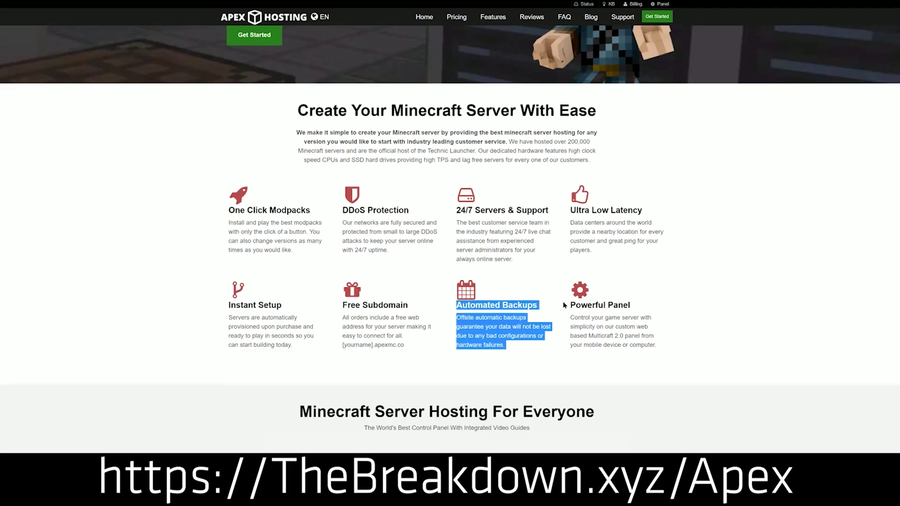
click(418, 308)
drag(298, 347, 229, 305)
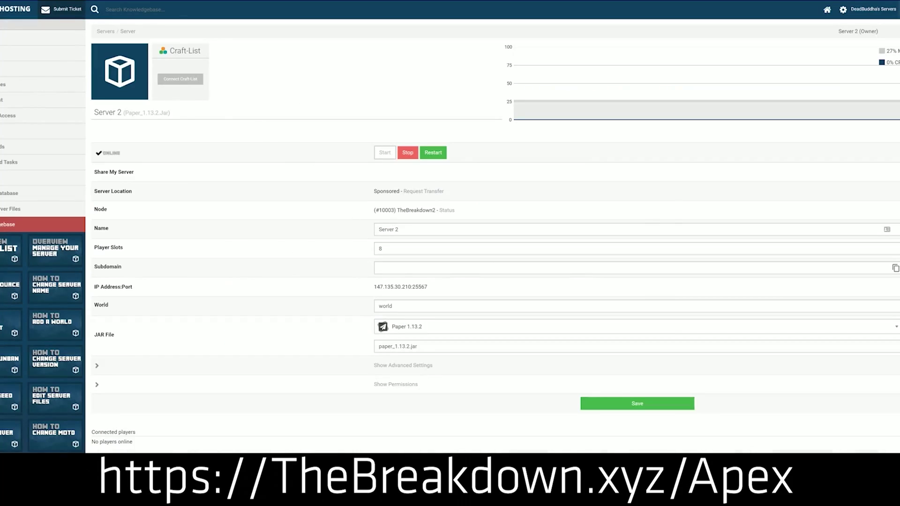
- View server JAR versions, then show the launcher's installations and the Latest release options
click(424, 330)
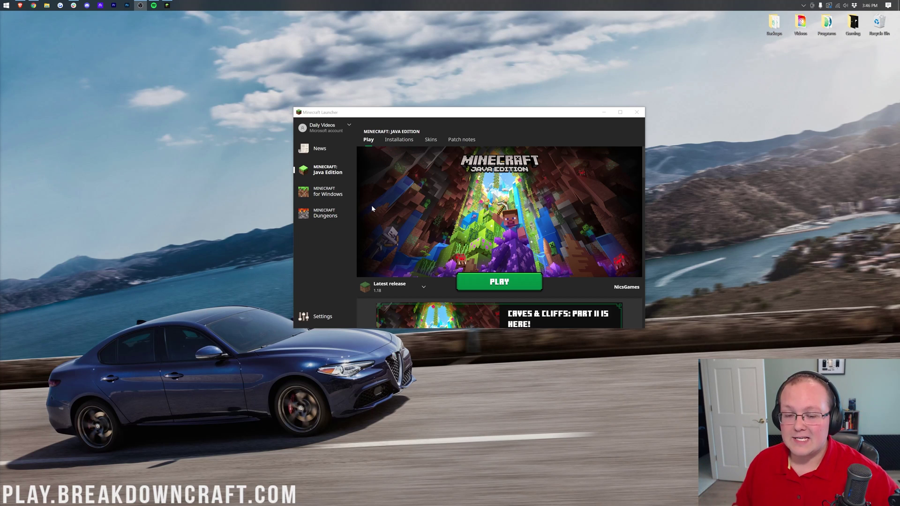
click(421, 202)
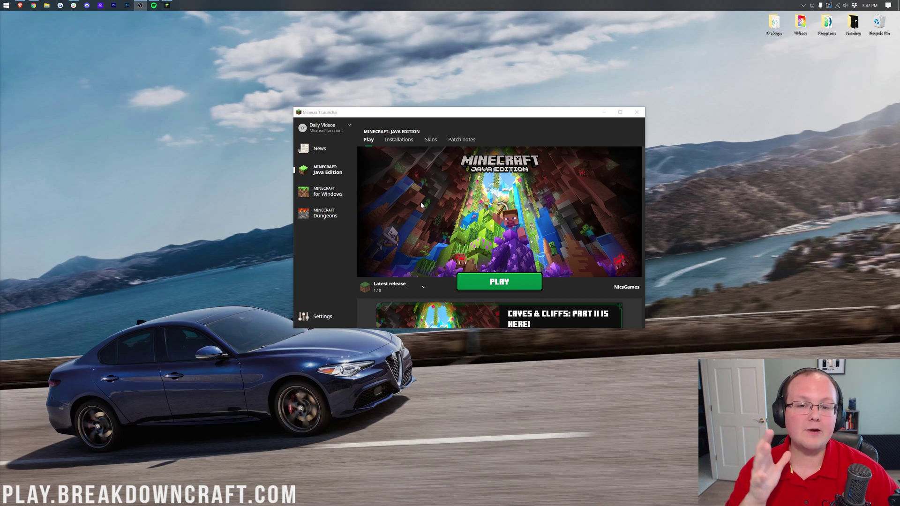
click(401, 141)
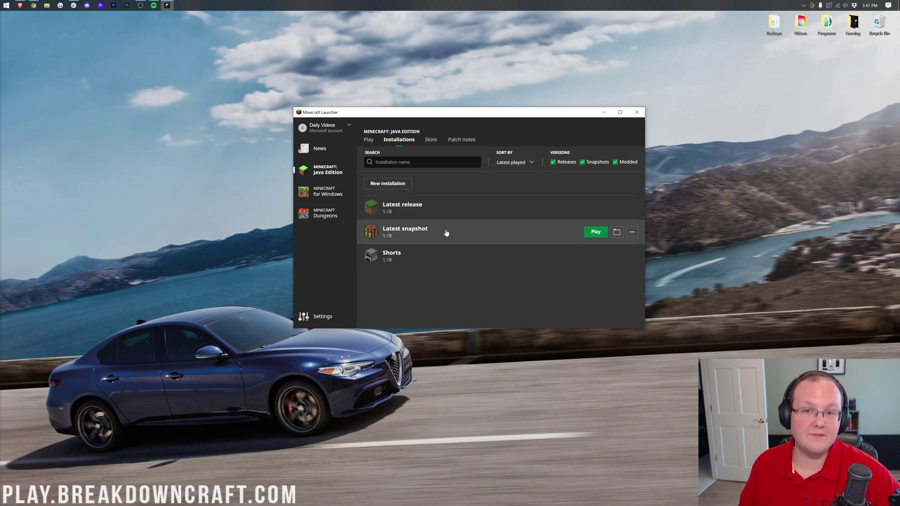
mouse_move(444, 208)
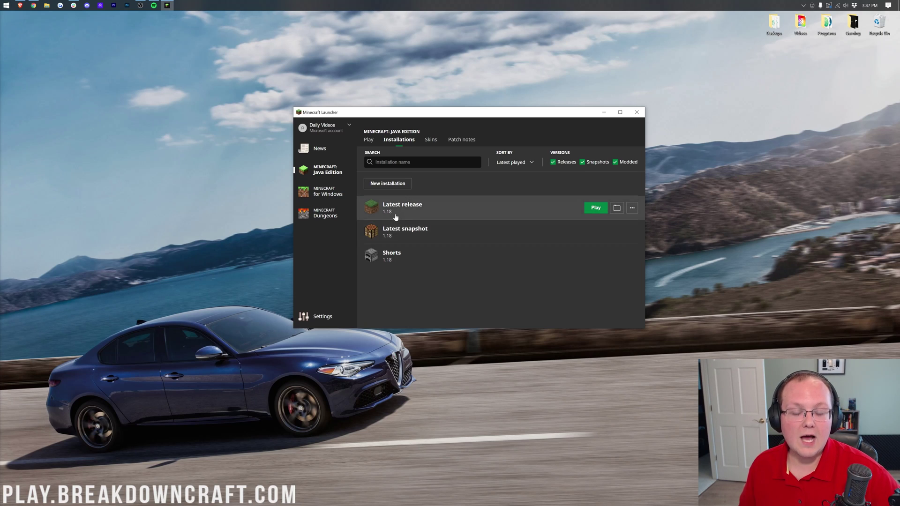
click(632, 208)
- Change -Xmx2G to -Xmx4G in Latest release's JVM arguments and save the installation
click(618, 224)
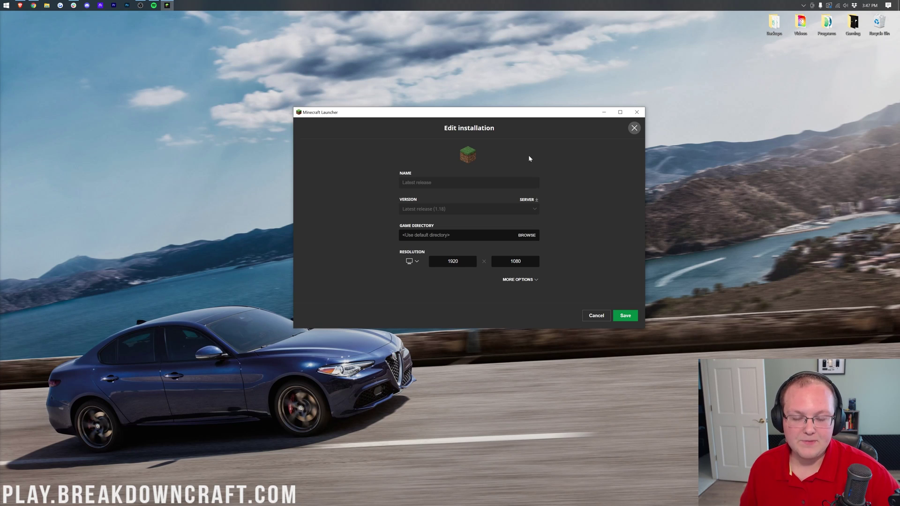
click(502, 279)
scroll(556, 256, down, 2)
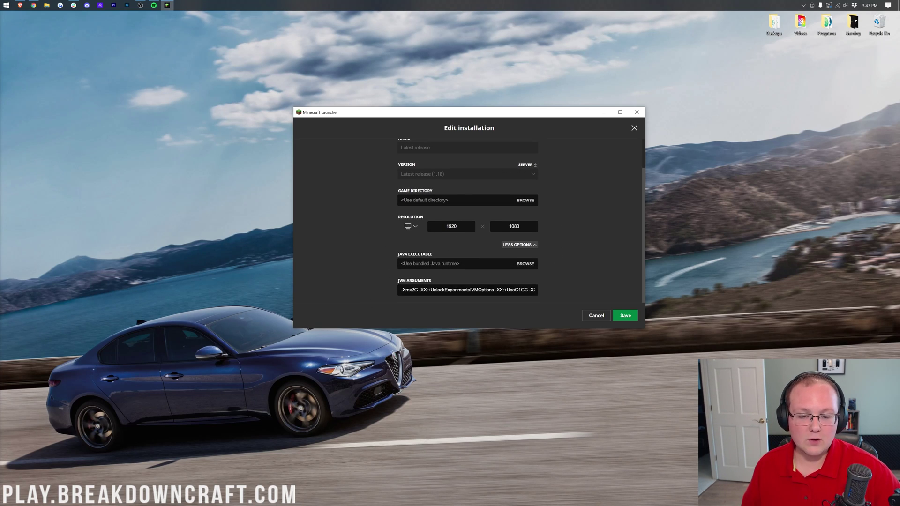
double_click(409, 290)
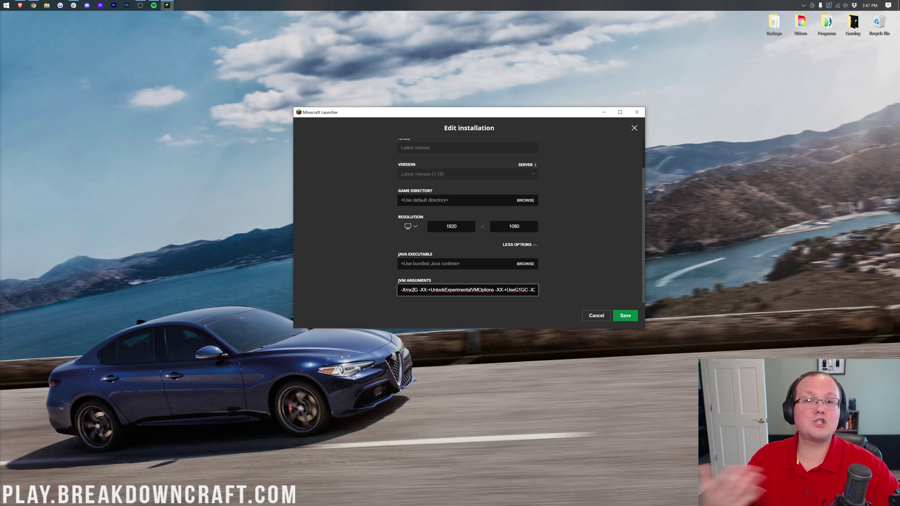
key(BackSpace)
text(4)
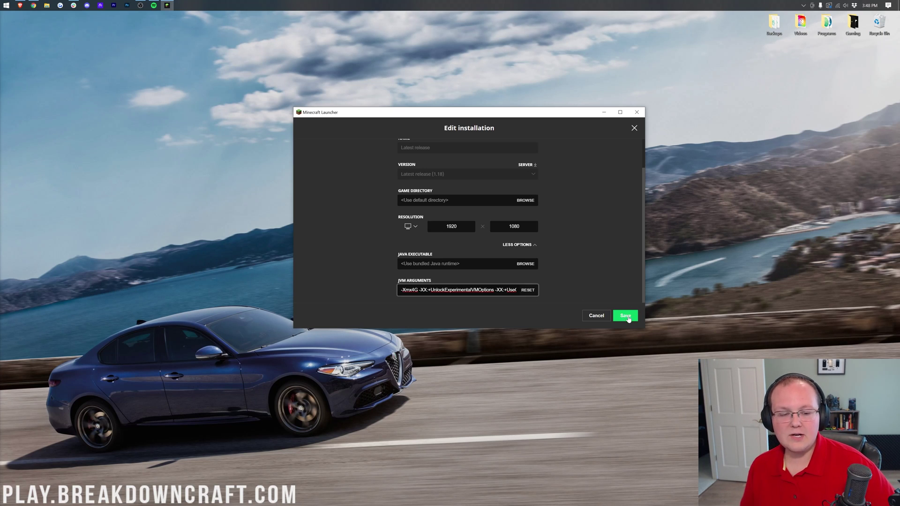
click(626, 315)
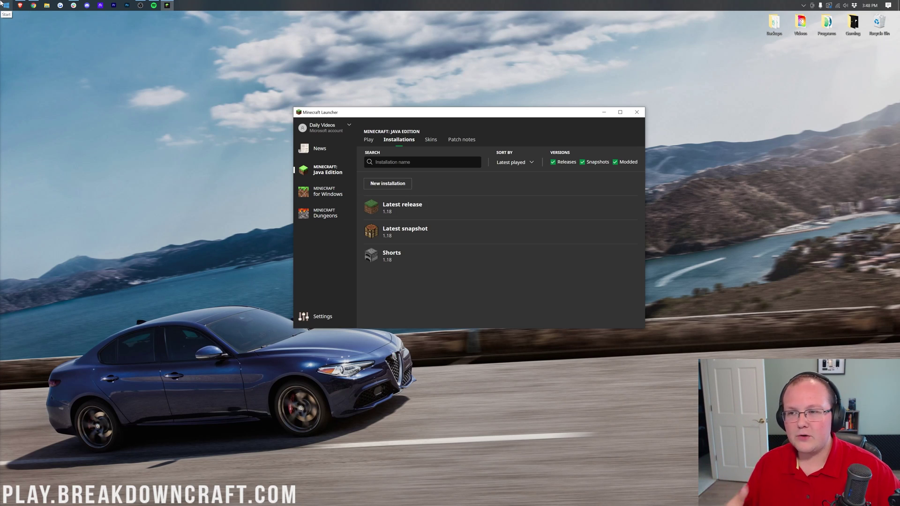
- Open System Information from Start and point out the 64 GB installed physical memory
click(2, 4)
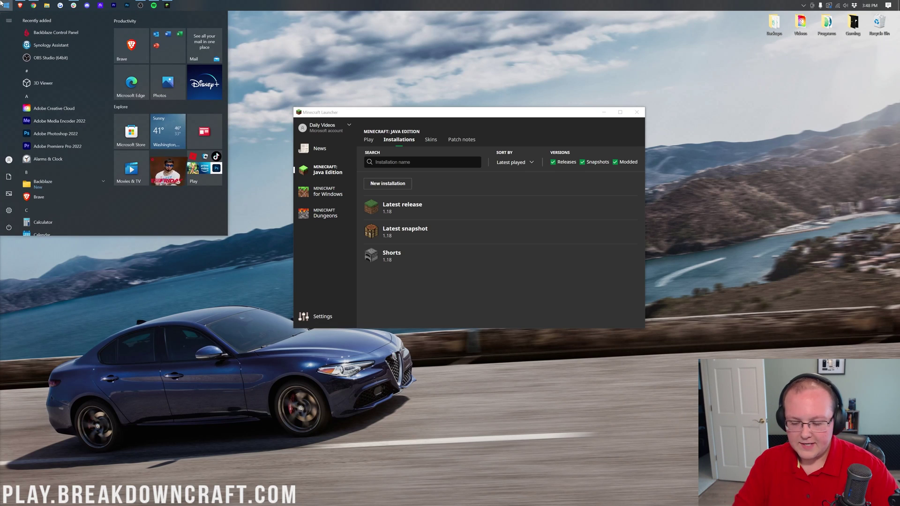
text(syst)
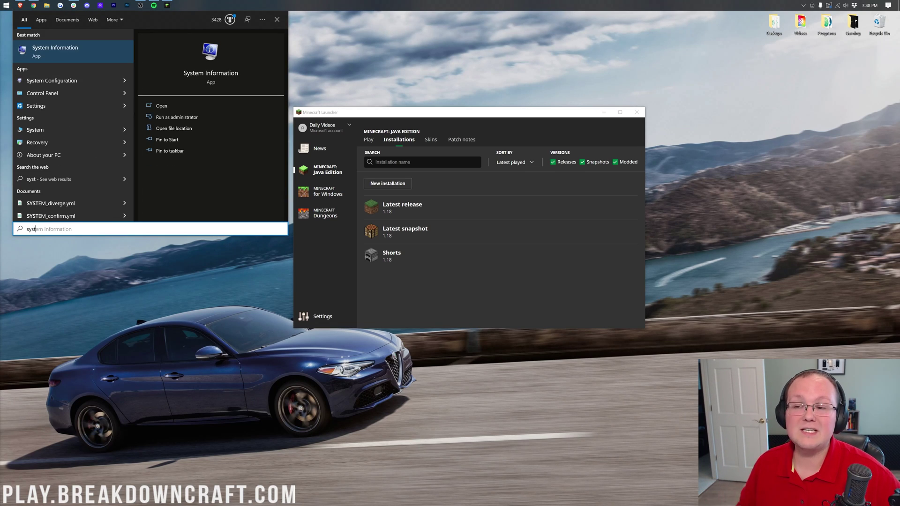
text(tem )
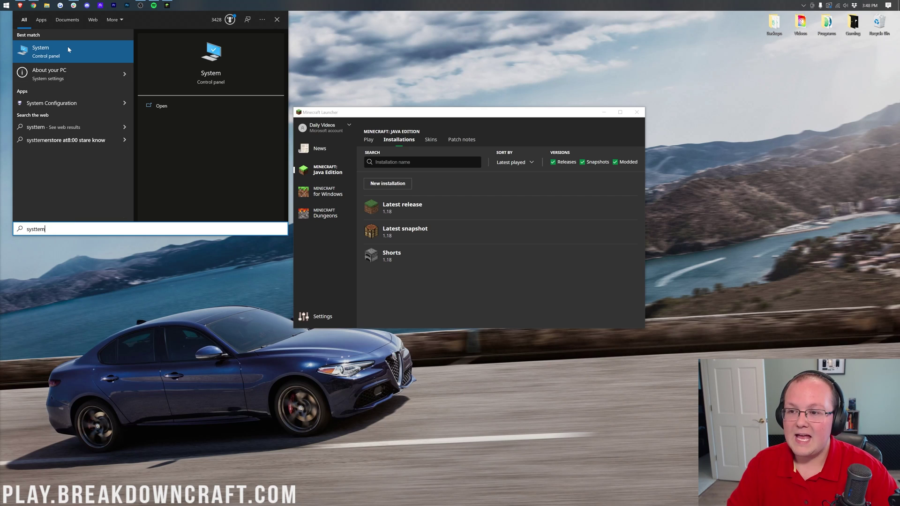
text(infor)
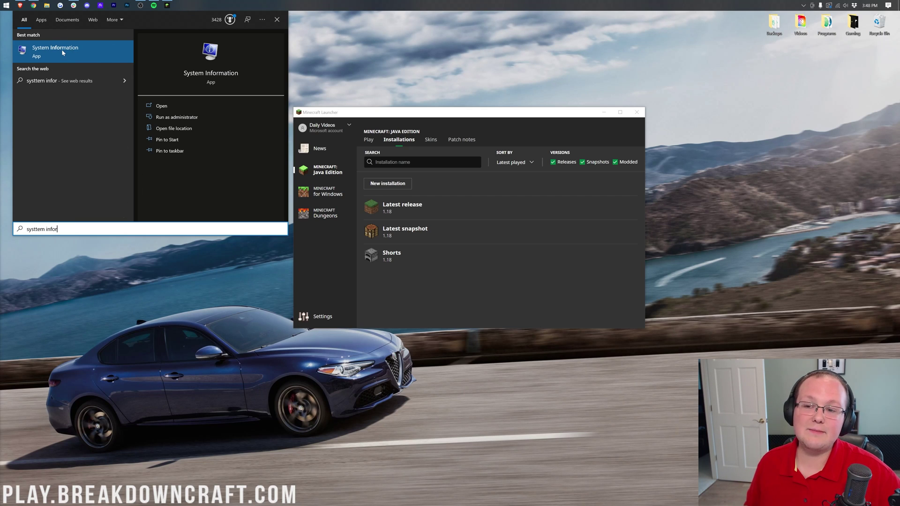
click(61, 49)
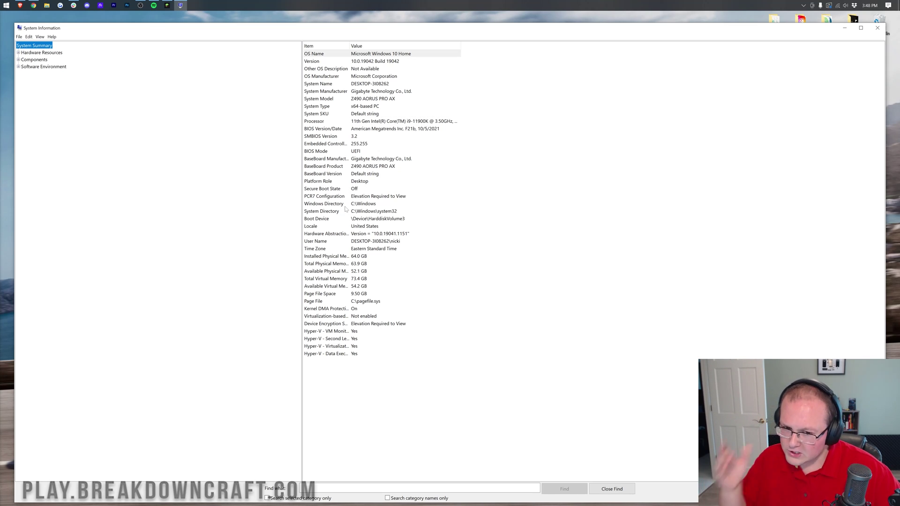
click(345, 256)
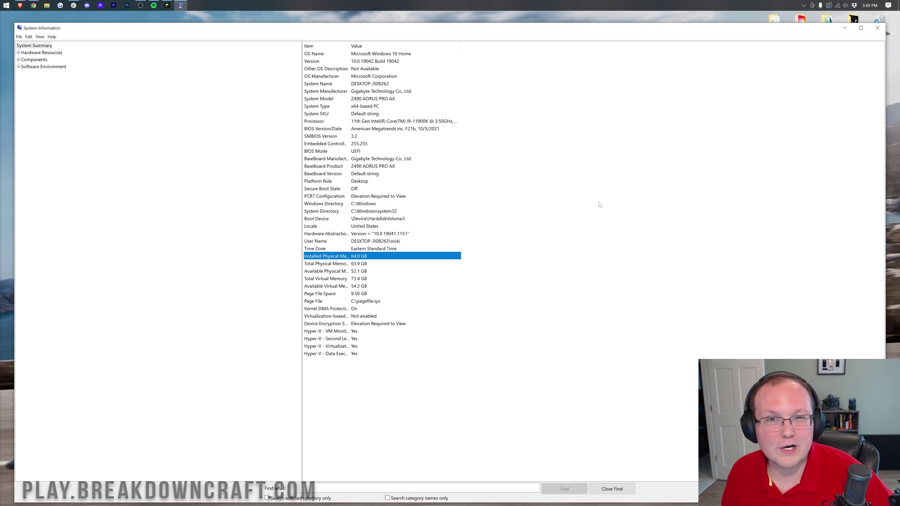
- Close System Information and start a new blank Notepad document
click(877, 27)
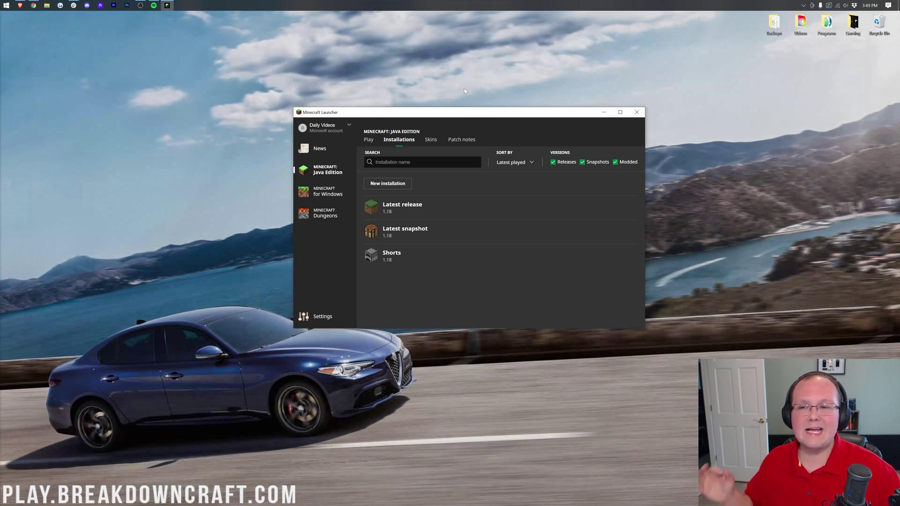
click(5, 5)
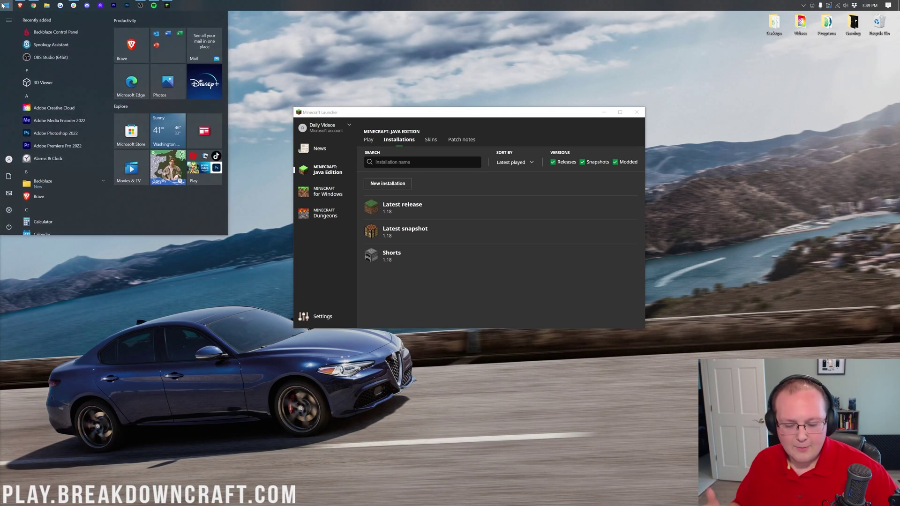
text(not)
click(39, 42)
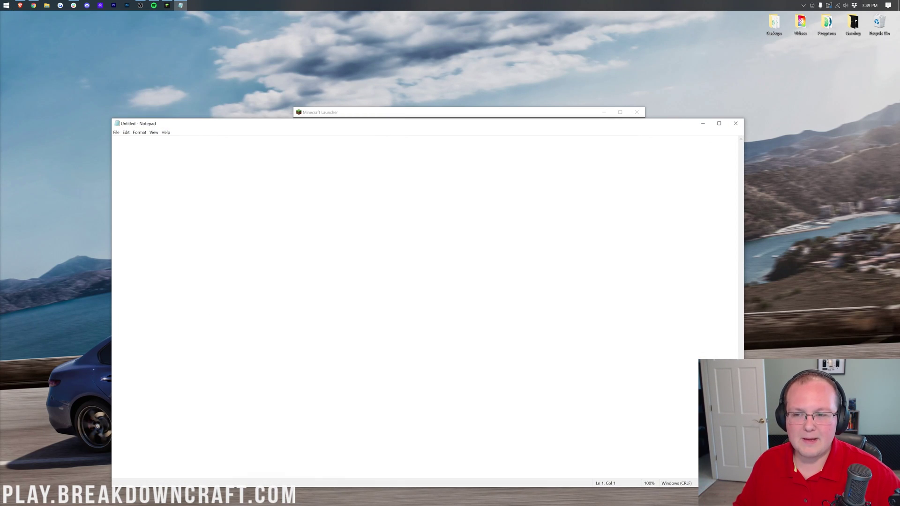
scroll(187, 134, up, 20)
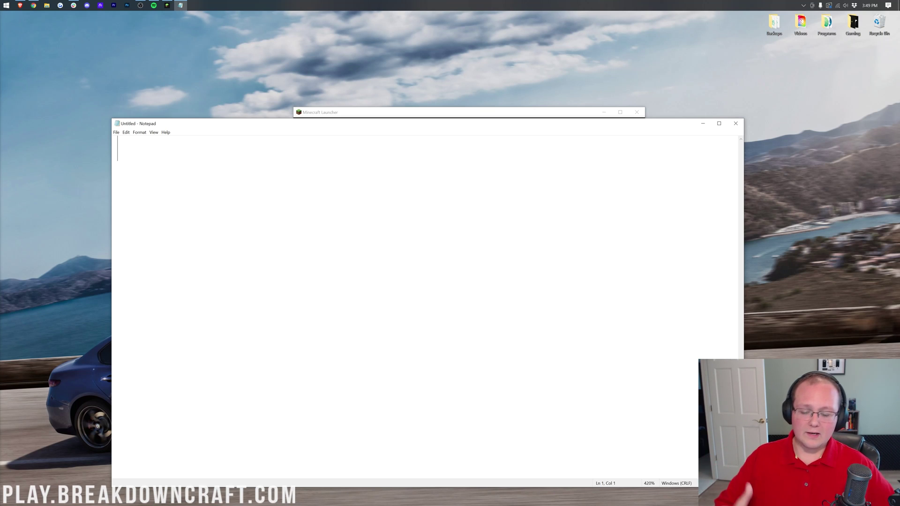
text(V)
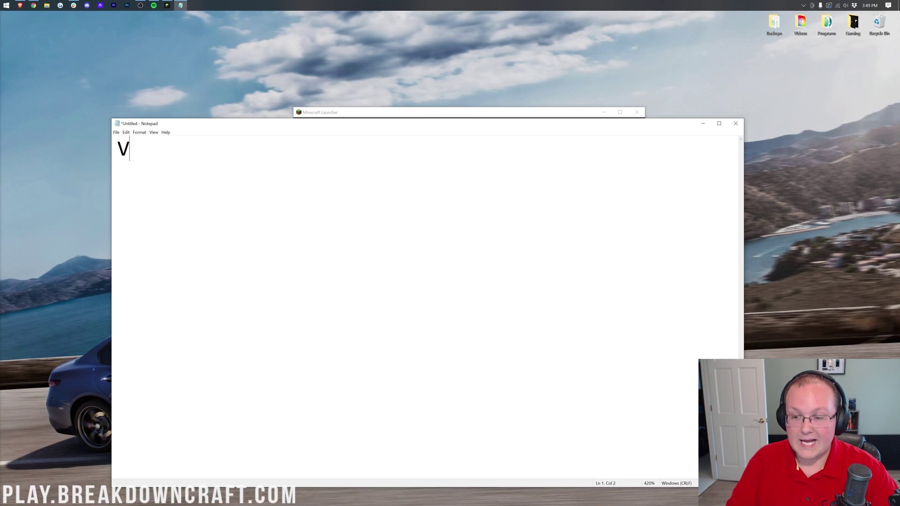
text(anil)
- Type the RAM tiers: Vanilla or 5 or less mods, then 5-30 mods, then modpacks
key(BackSpace)
key(BackSpace)
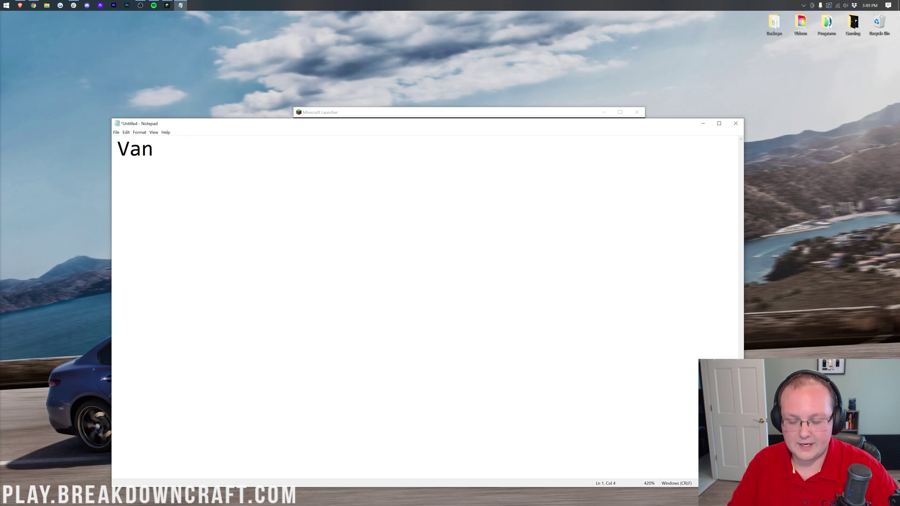
text(illa: )
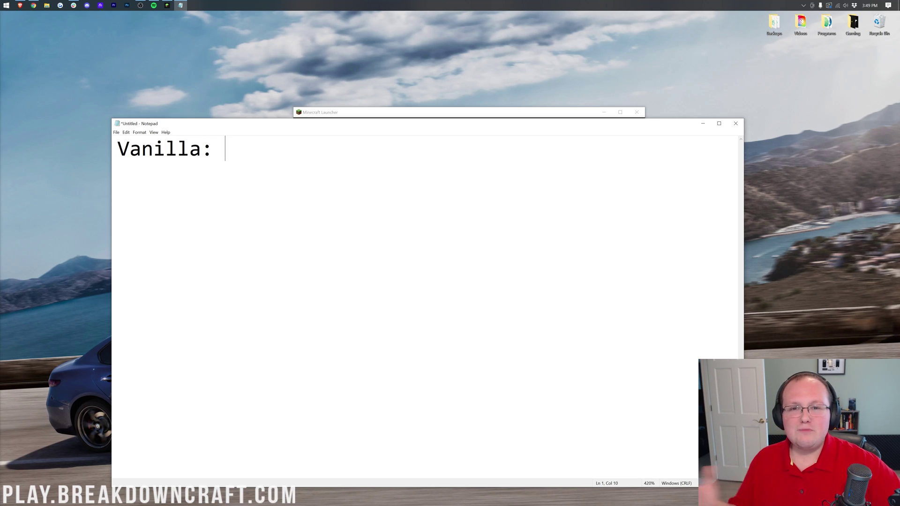
text(4G)
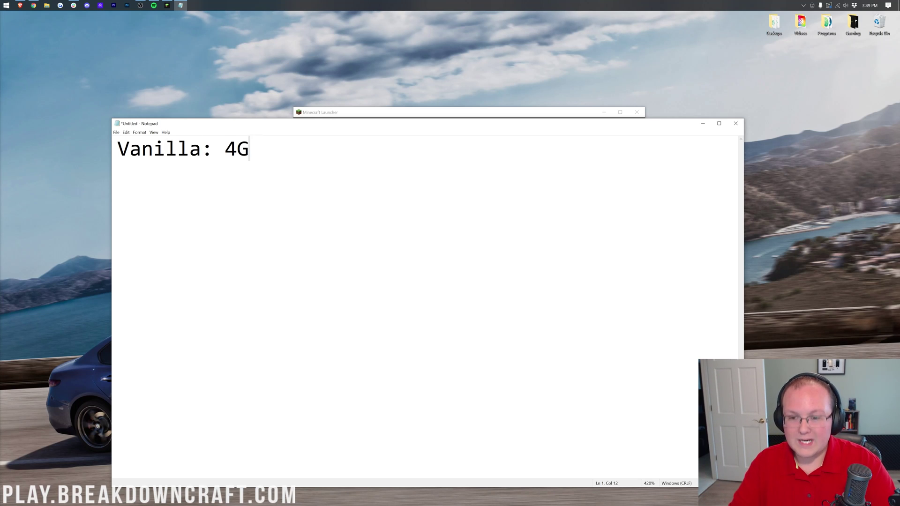
text(B)
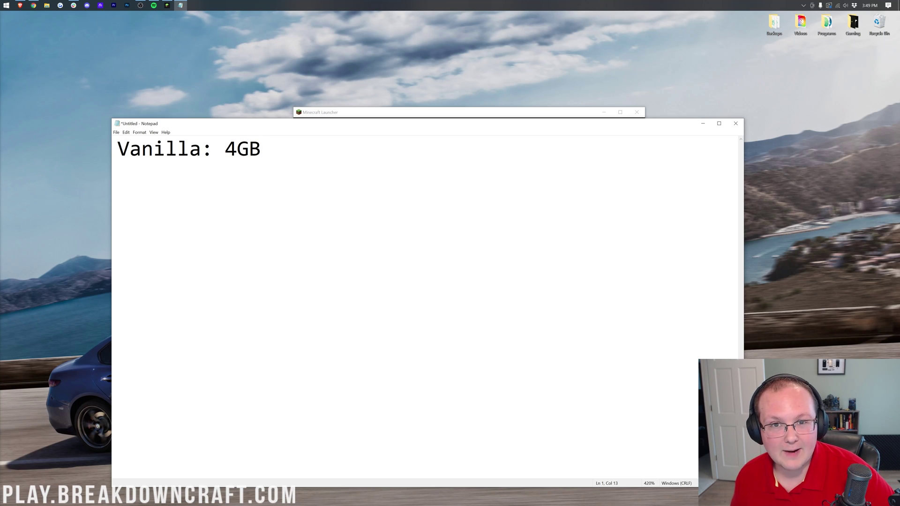
key(Return)
key(Return)
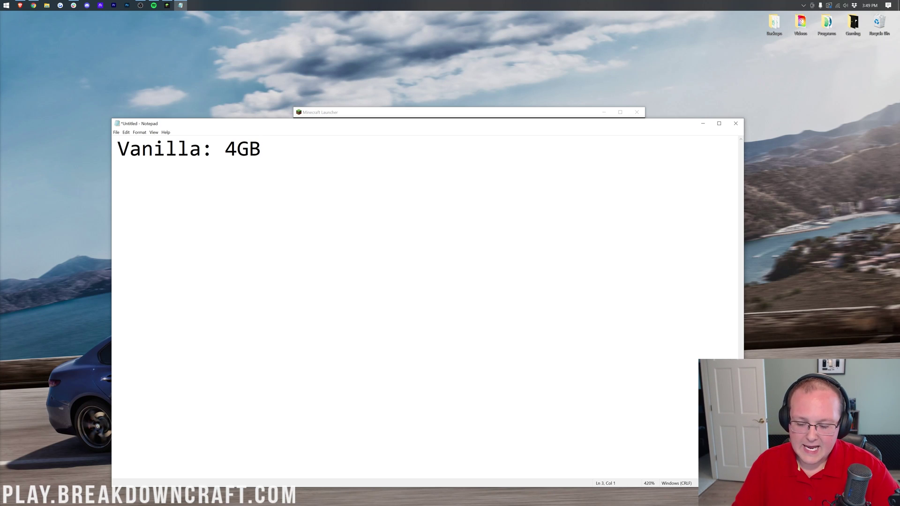
text(5 or less mods)
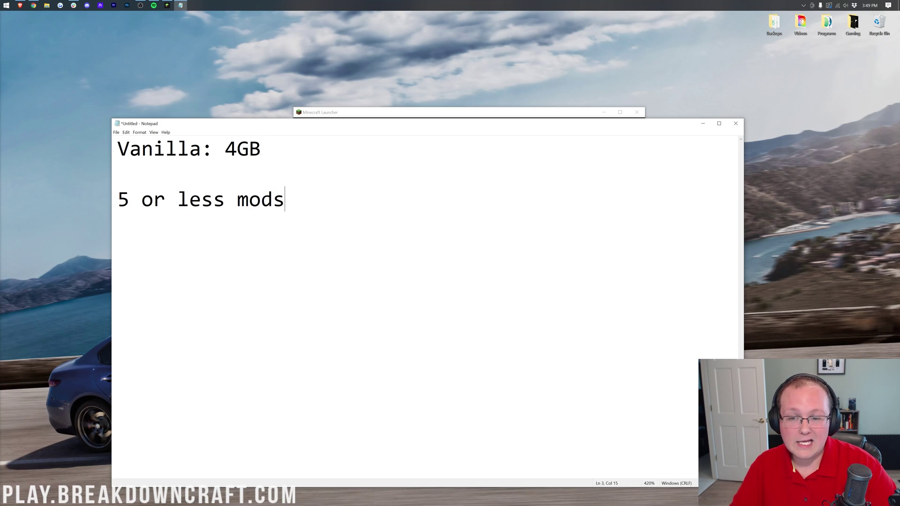
text(: 4GB)
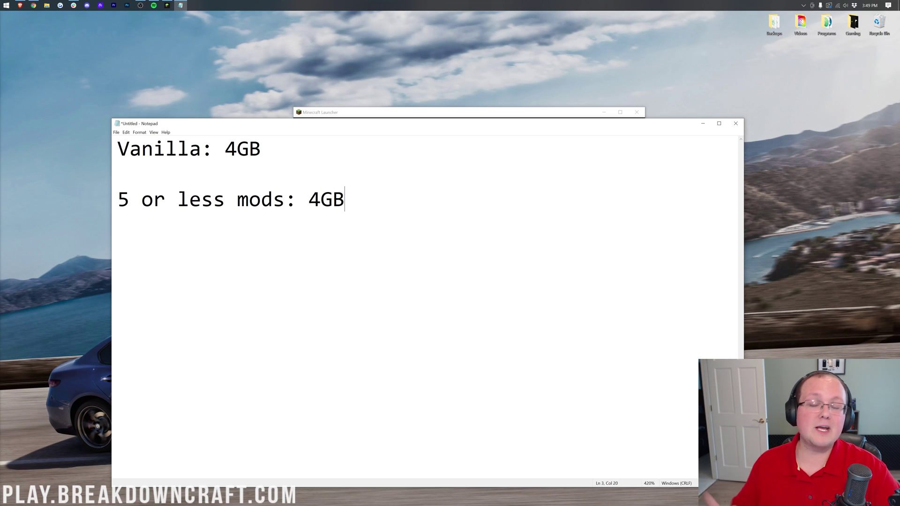
key(Return)
key(Return)
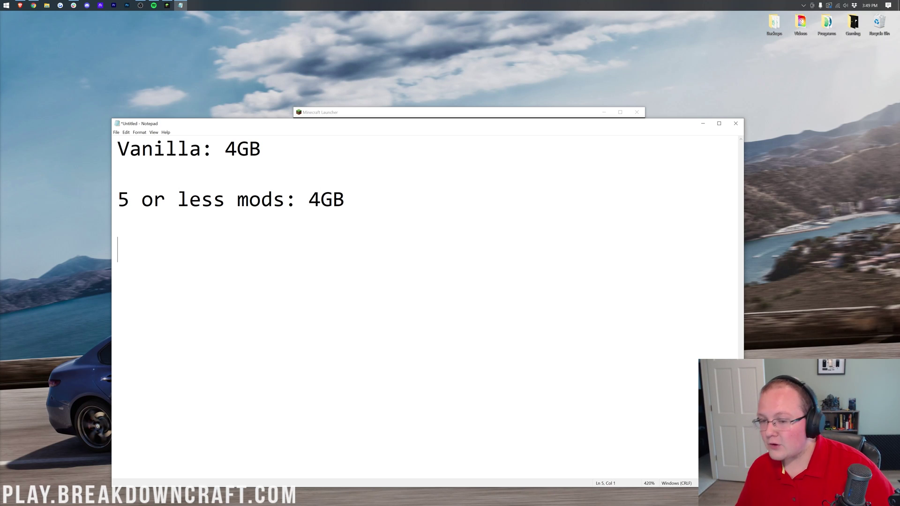
text(5)
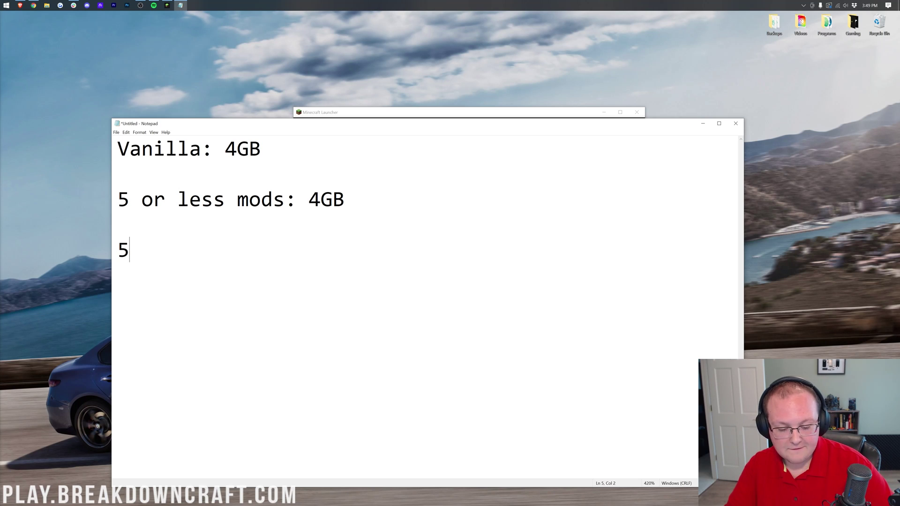
text(-34)
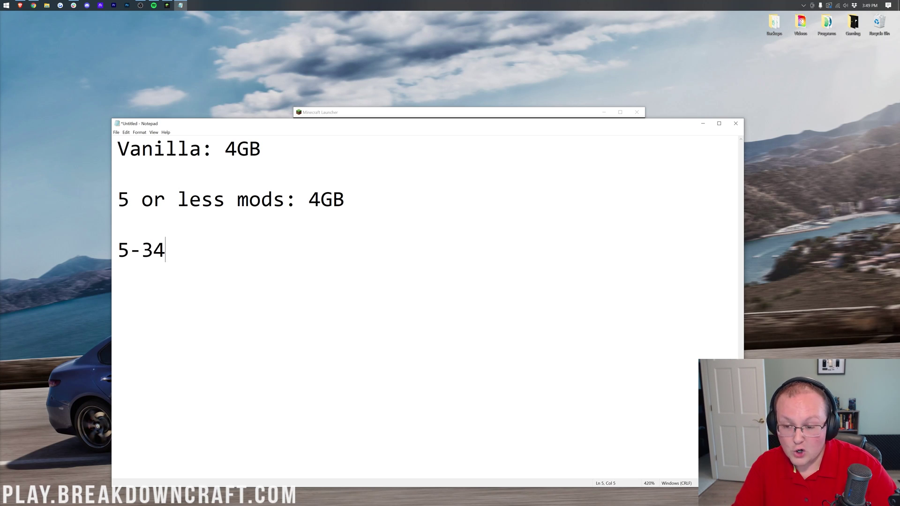
key(BackSpace)
text(0 mods: )
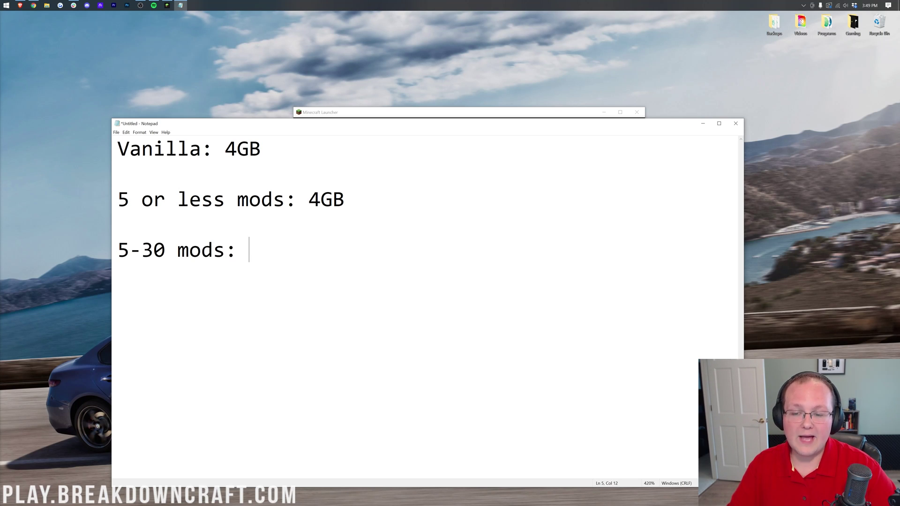
text(6G)
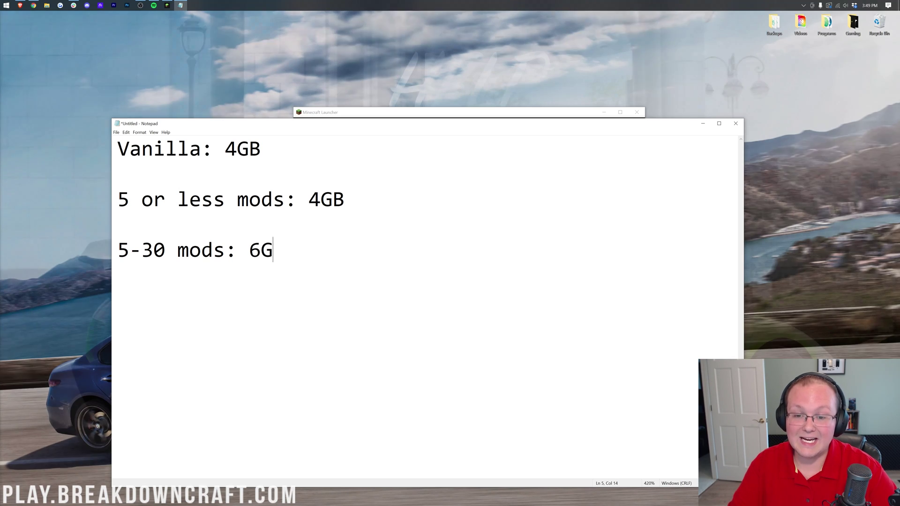
text(B)
key(Return)
key(Return)
text(Modpacks with 3)
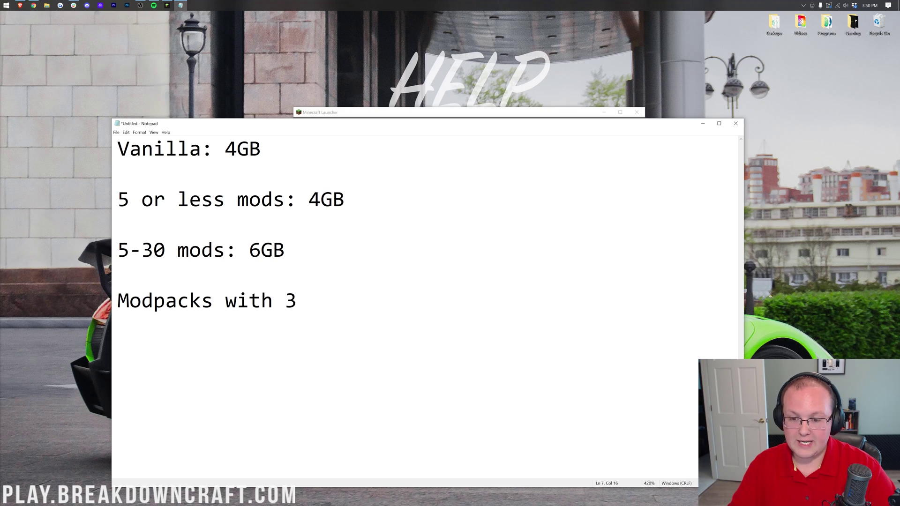
text(0+ mods: )
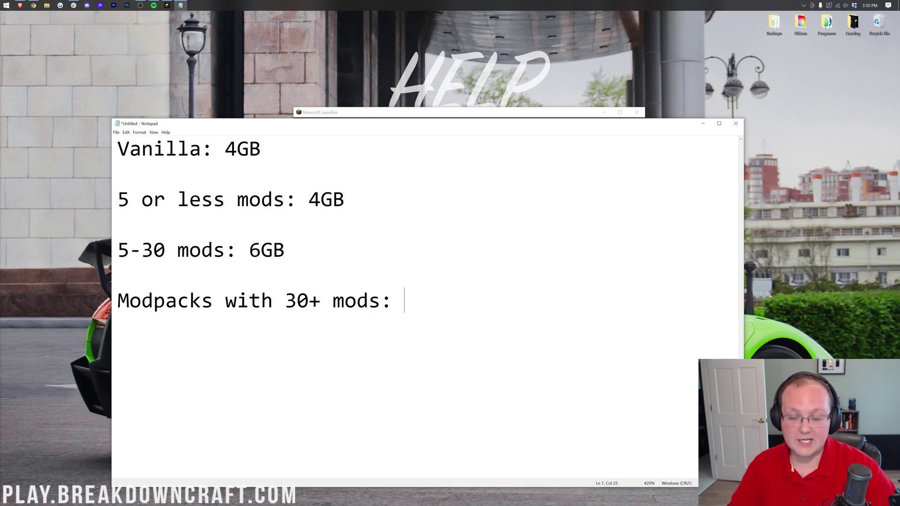
text(8GB)
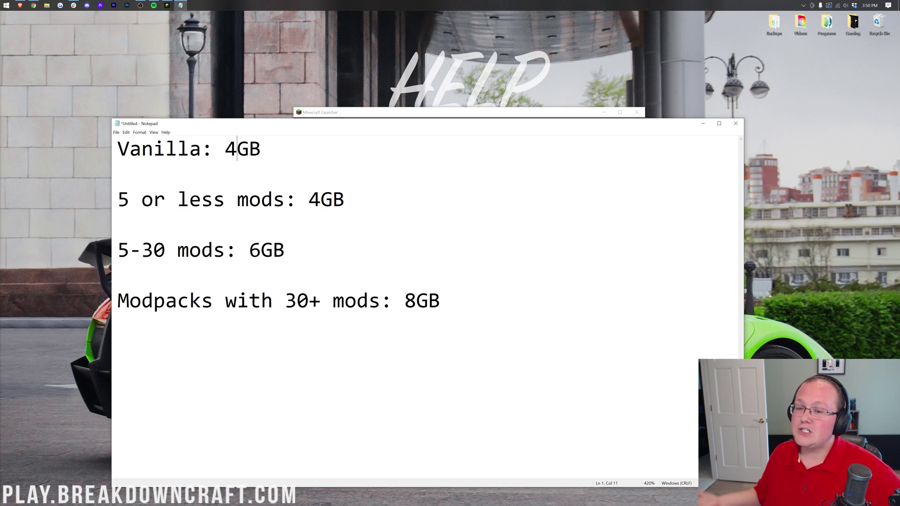
- Correct the RAM amount on the Vanilla line
click(236, 149)
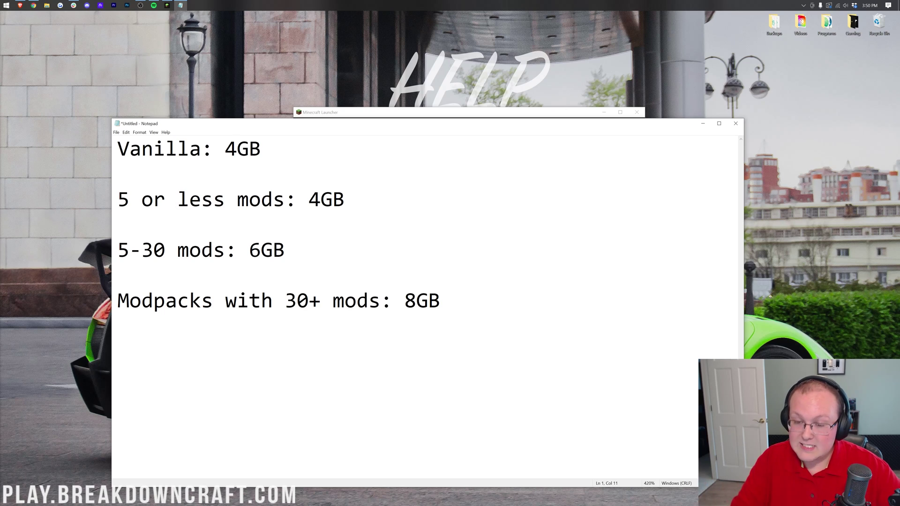
key(BackSpace)
text(12)
key(BackSpace)
key(BackSpace)
text(2)
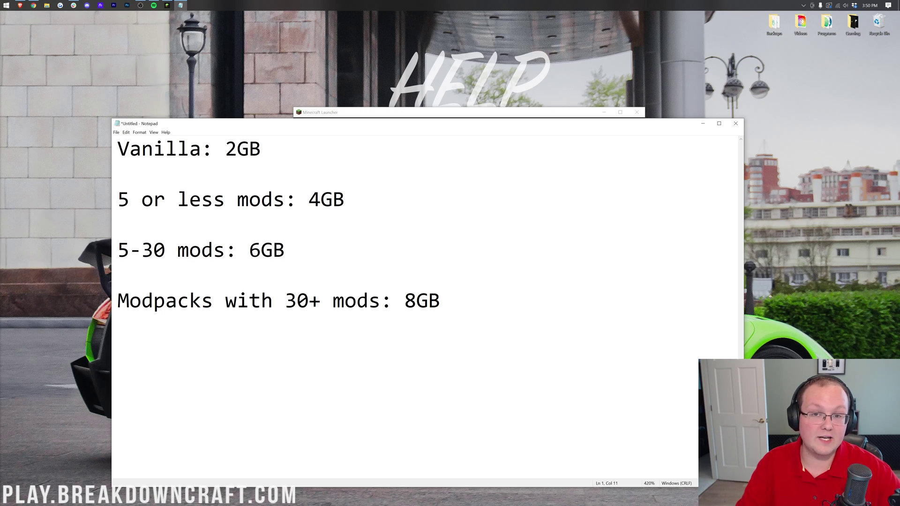
key(BackSpace)
text(4)
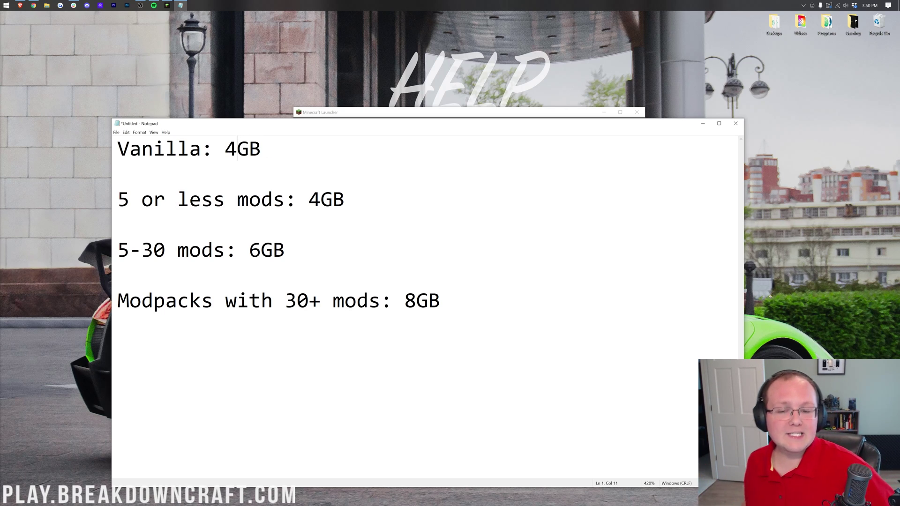
- Review the 5 or less mods, 5-30 mods and 30+ modpacks lines by selecting them
key(Down)
key(Down)
key(End)
key(shift+Home)
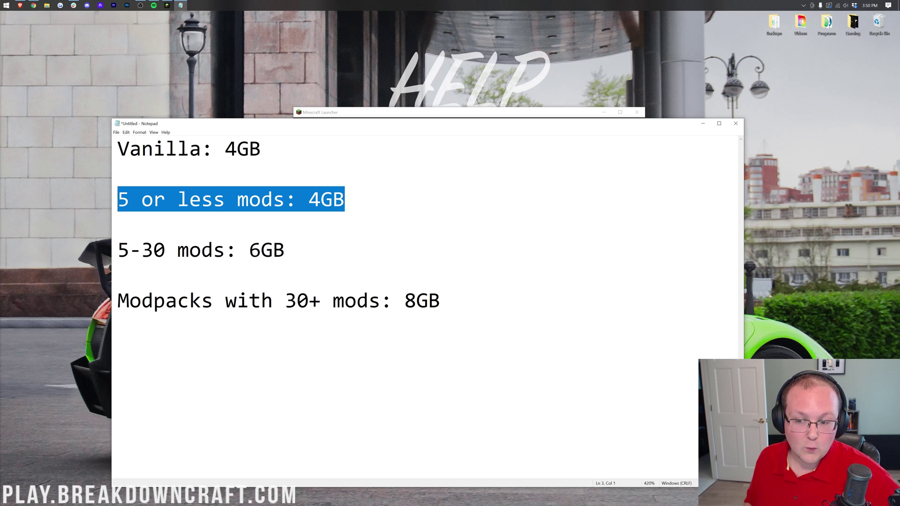
click(237, 251)
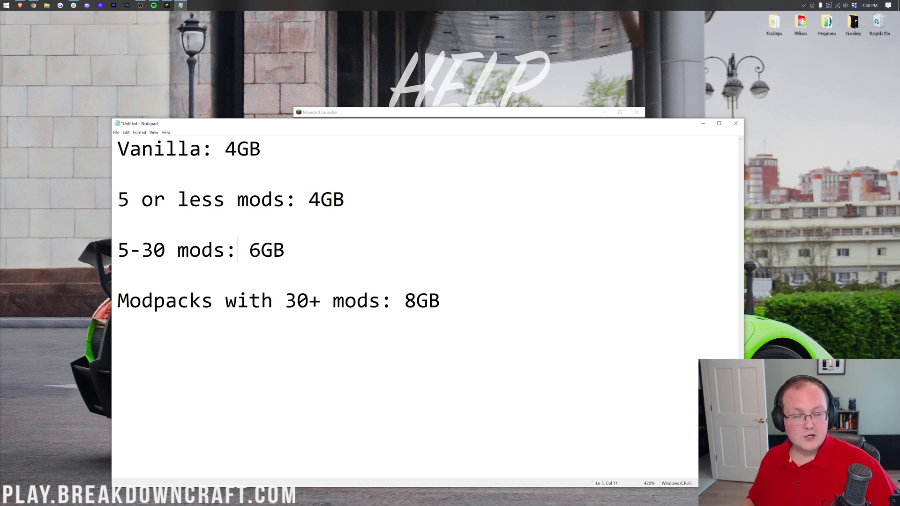
key(End)
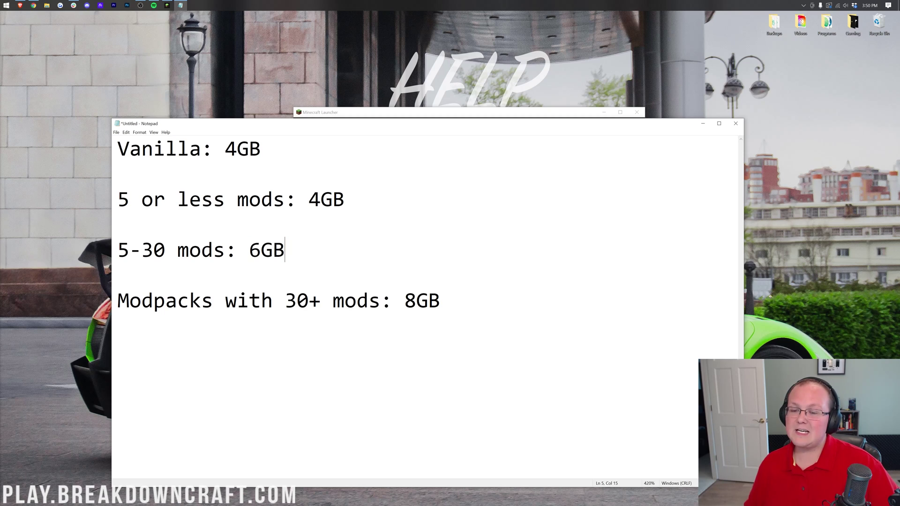
drag(285, 301, 418, 301)
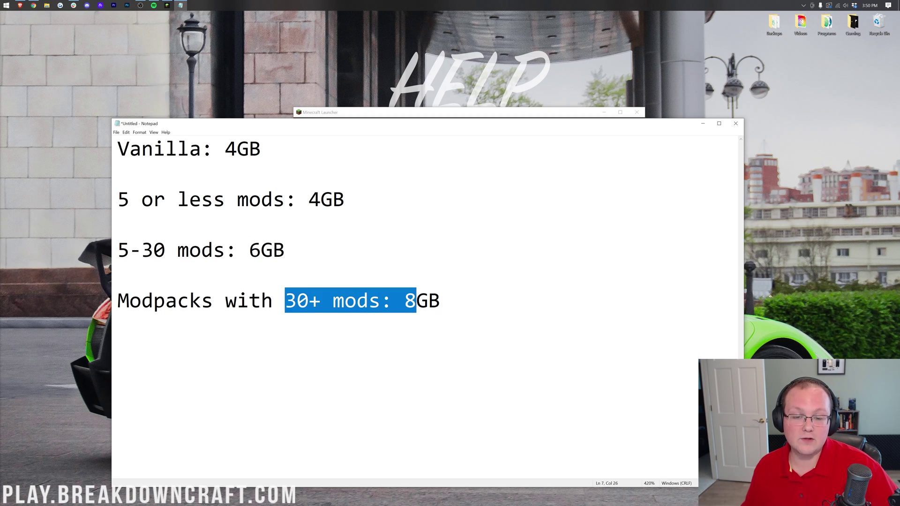
click(443, 301)
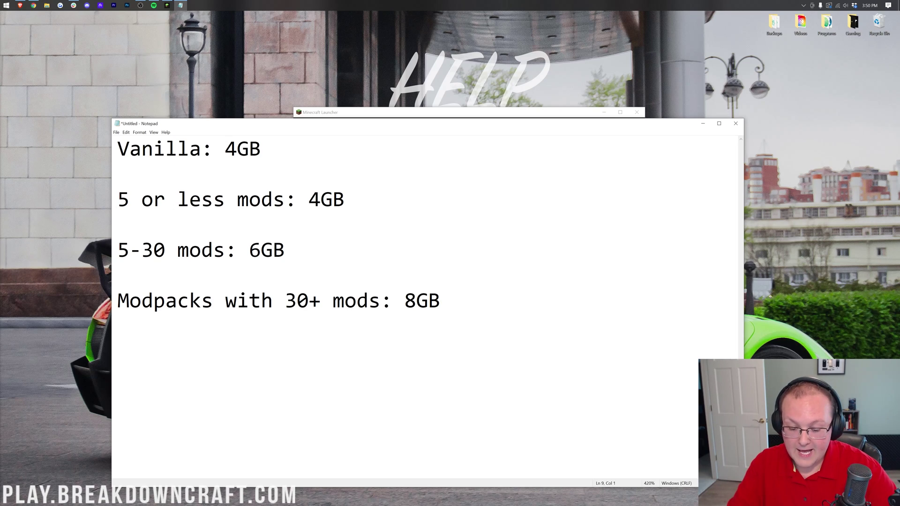
text(Modpacks 200+: 10GB+)
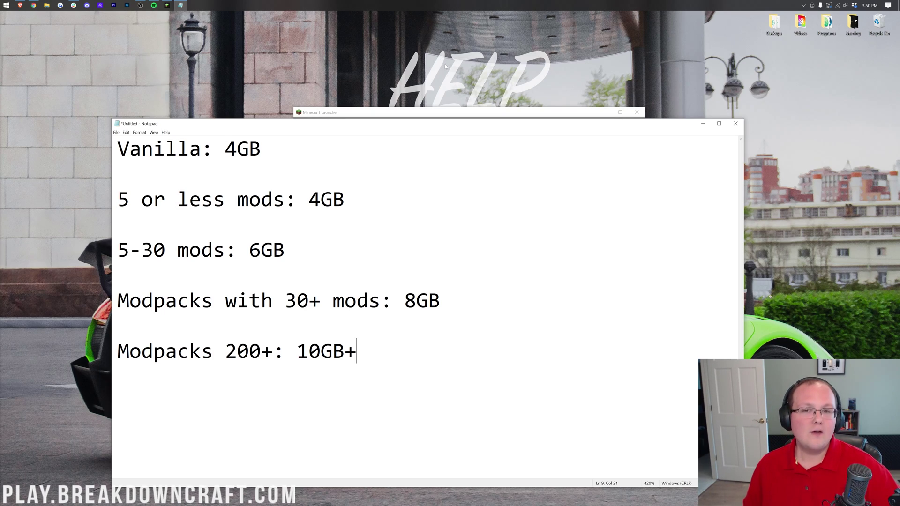
- Go over the 4GB and 8GB values, then minimize Notepad to reveal the launcher
mouse_move(345, 199)
mouse_down()
mouse_move(261, 200)
mouse_move(309, 200)
mouse_up()
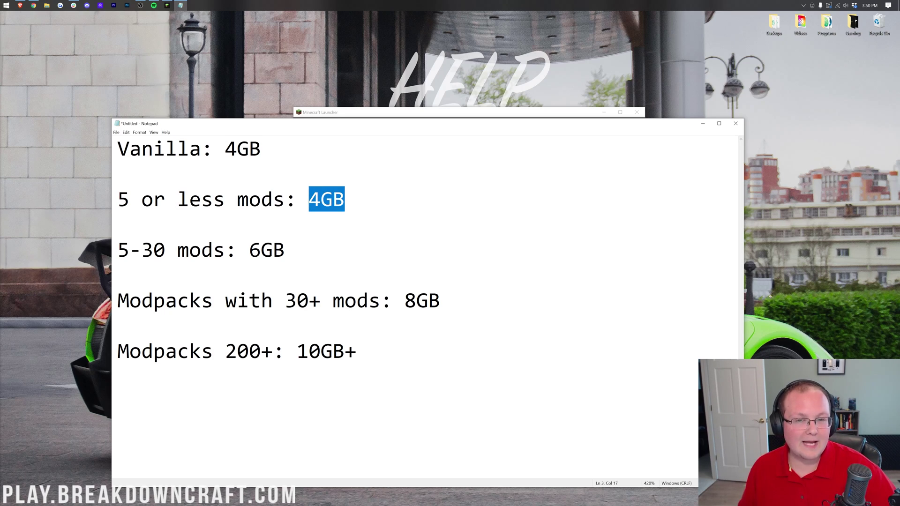
key(Down)
key(Down)
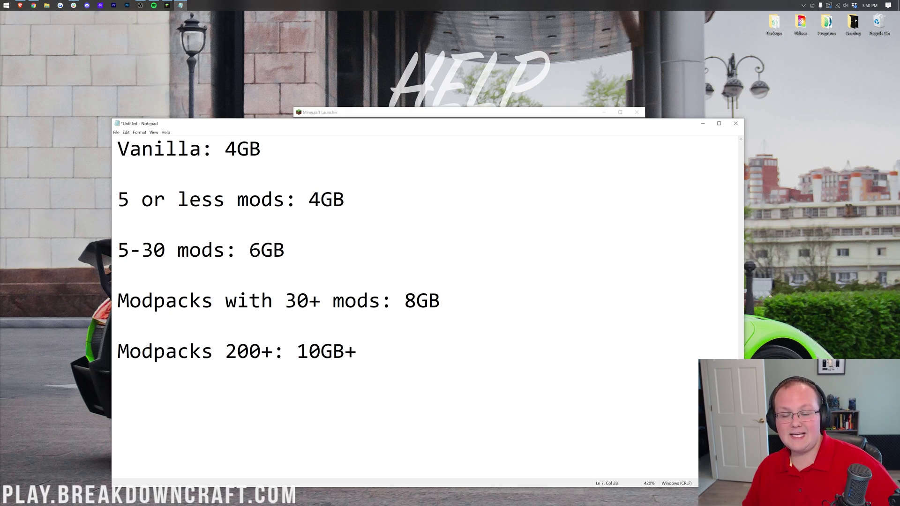
key(shift+Left)
key(shift+Left)
key(shift+Left)
key(Left)
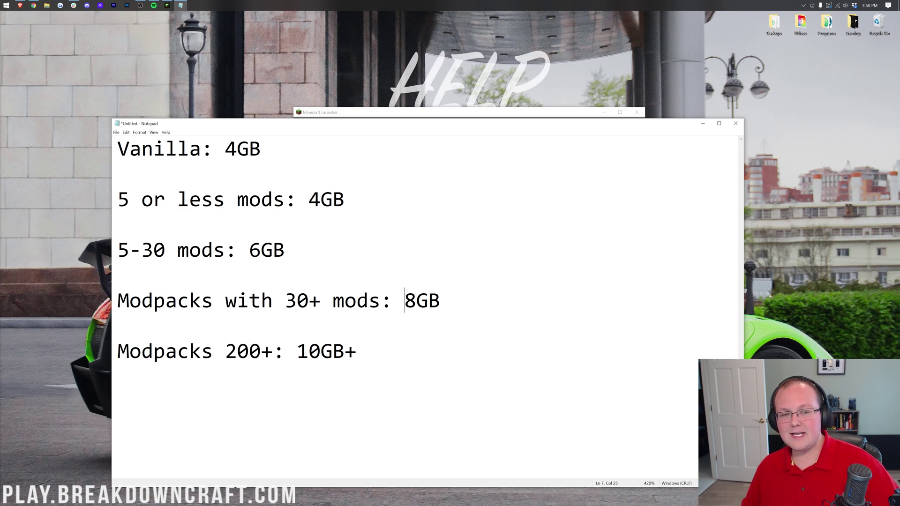
click(703, 125)
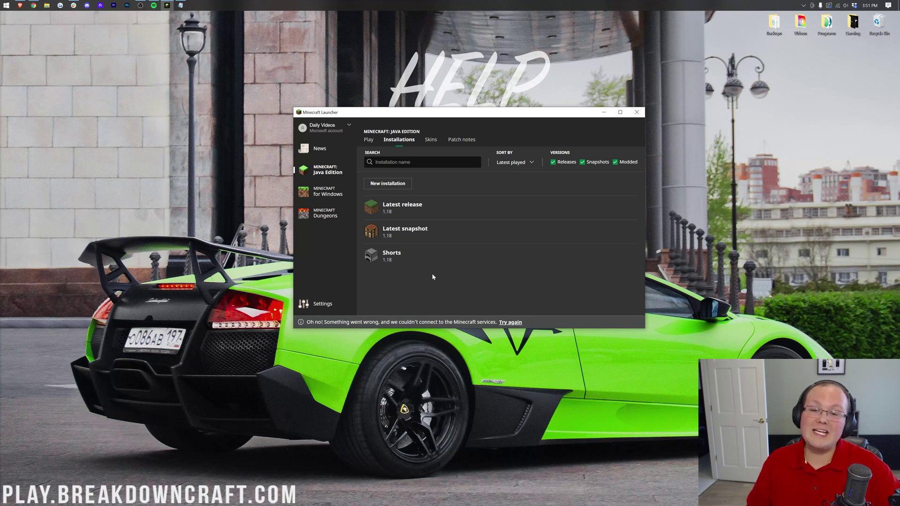
- Follow the article's Download Java link to Oracle, retrying after closing the unreachable tab
click(33, 5)
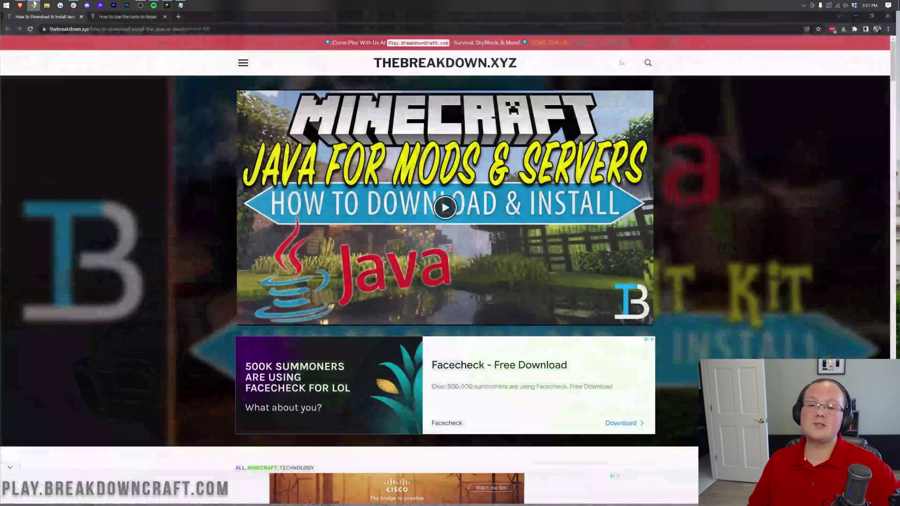
scroll(158, 185, down, 3)
scroll(159, 185, down, 2)
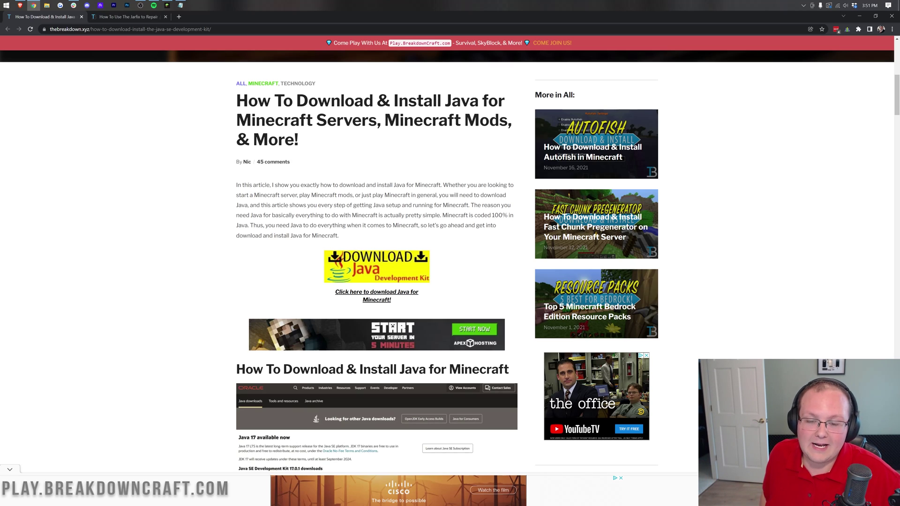
click(377, 255)
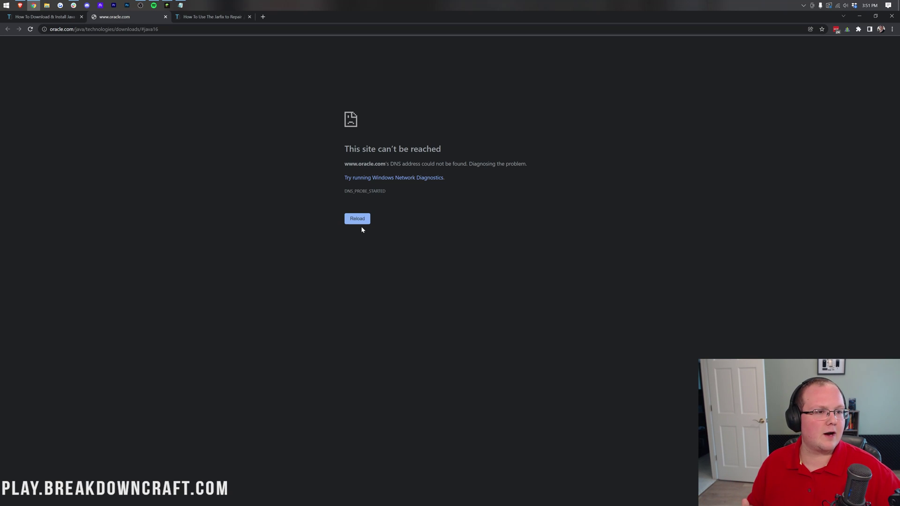
click(166, 16)
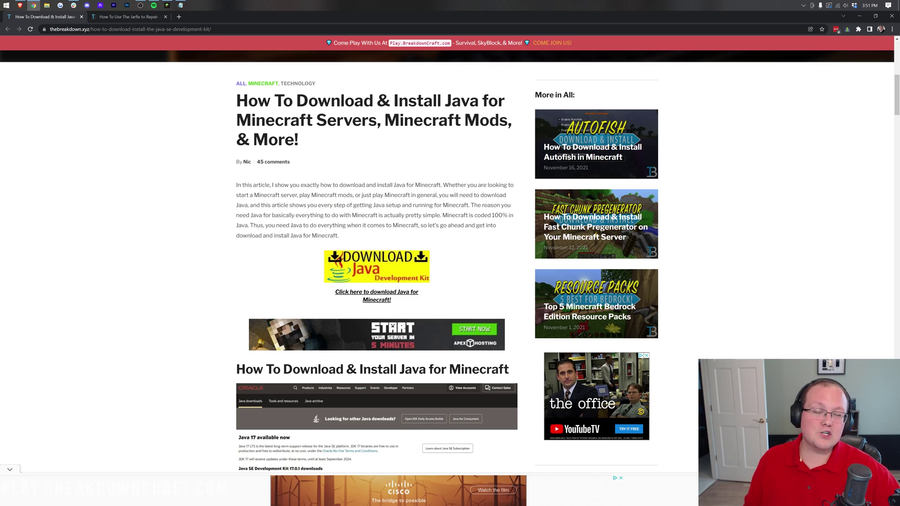
click(359, 261)
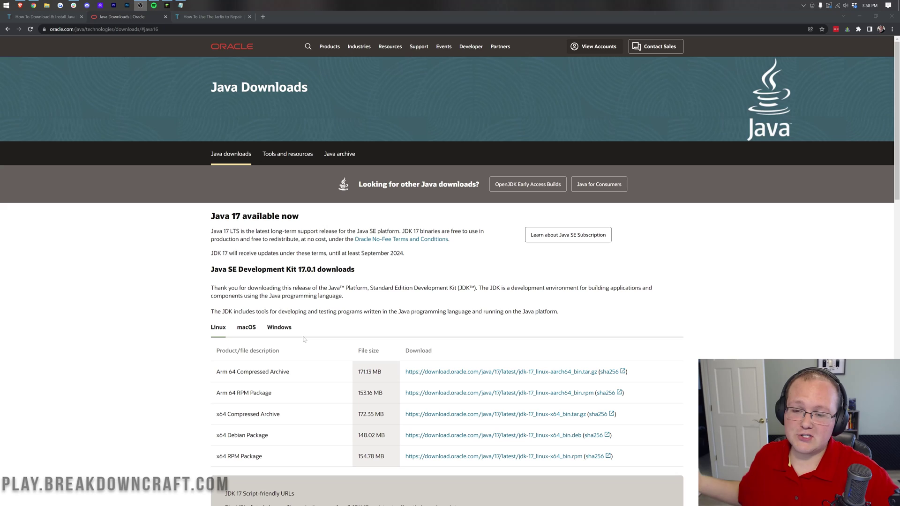
- Cycle Chrome tabs back to Java Downloads, view the Jarfix article, then minimize Chrome
click(162, 18)
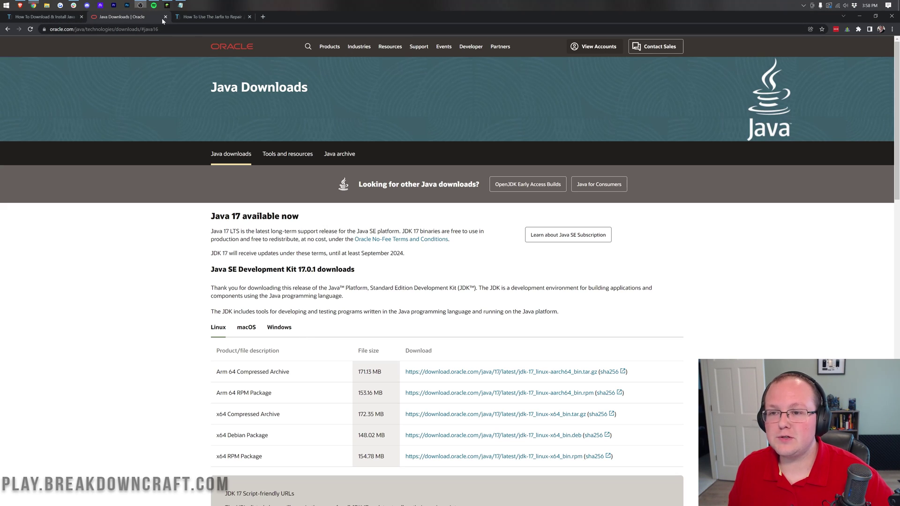
key(ctrl+Tab)
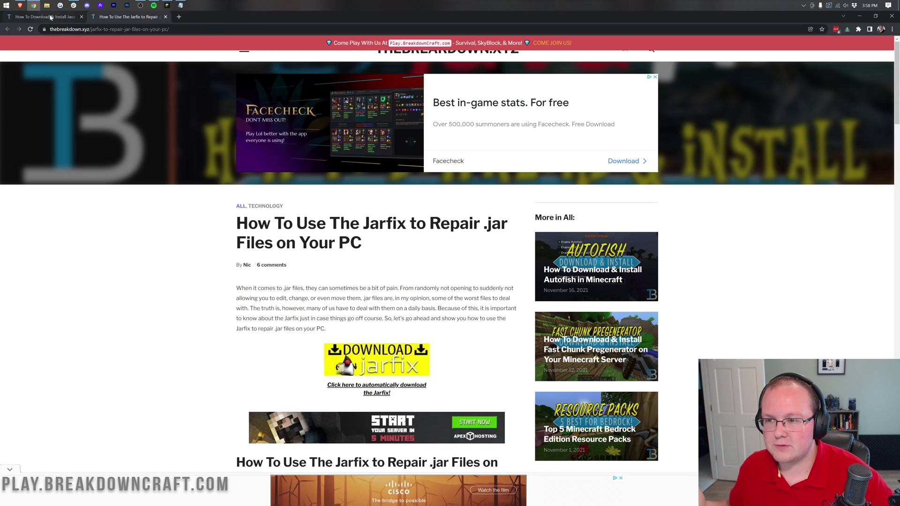
key(ctrl+Tab)
key(ctrl+Tab)
key(F5)
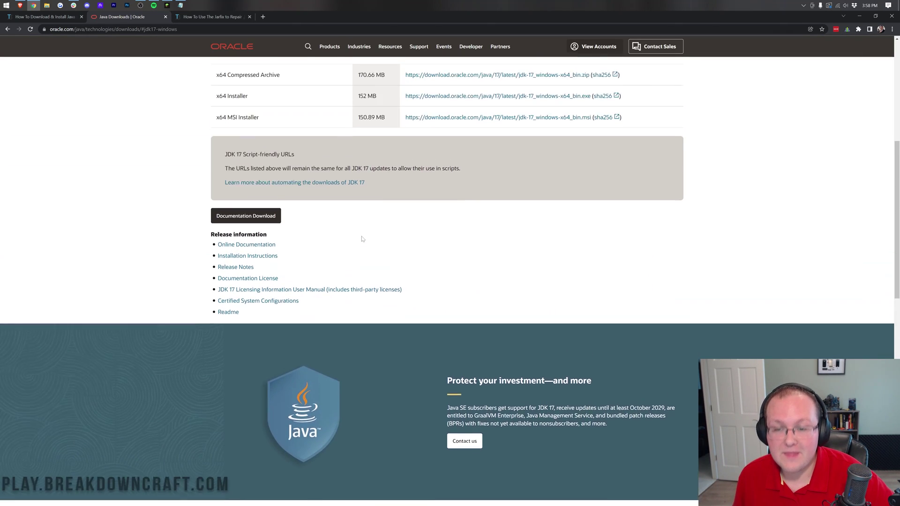
scroll(364, 238, up, 3)
scroll(337, 248, down, 1)
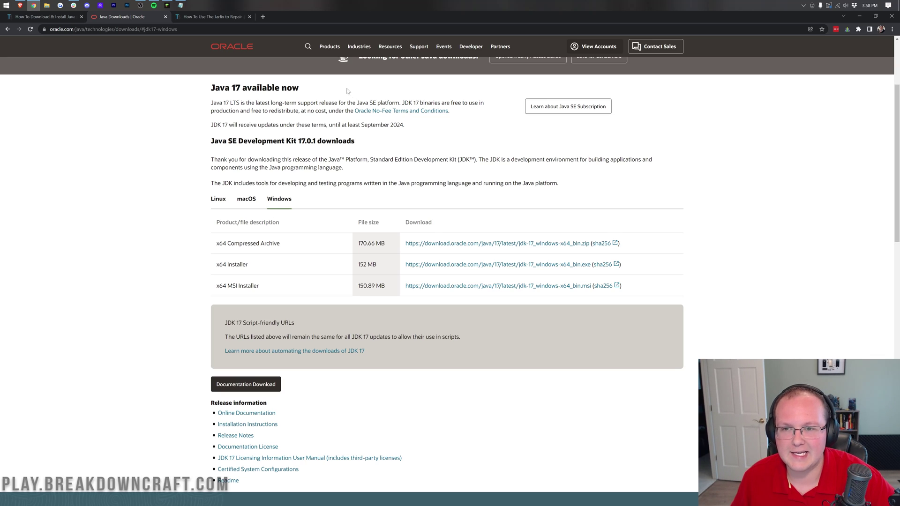
click(235, 16)
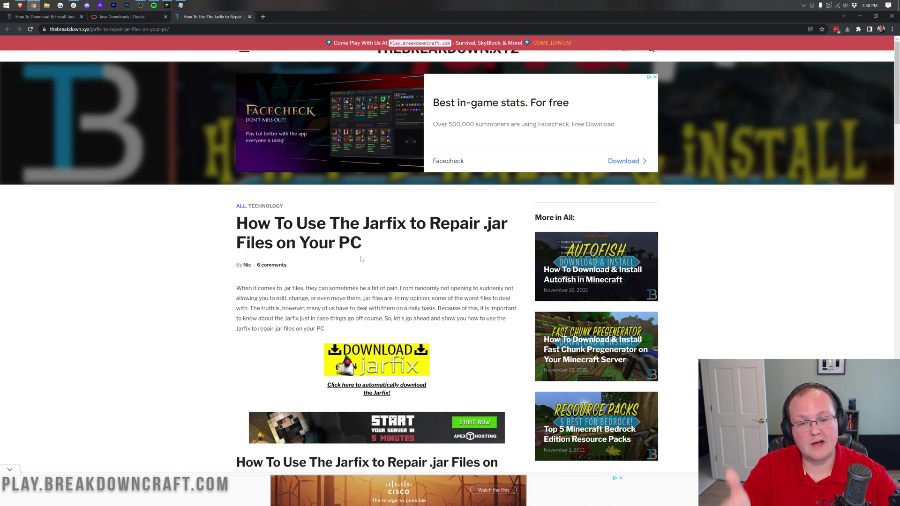
click(858, 15)
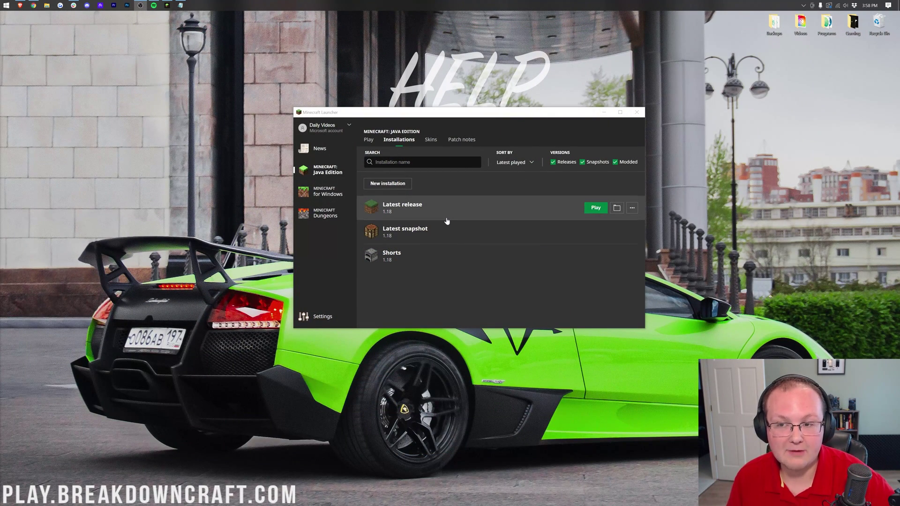
- Bring the Notepad RAM guide back and step down to the 5 or less mods line
click(178, 6)
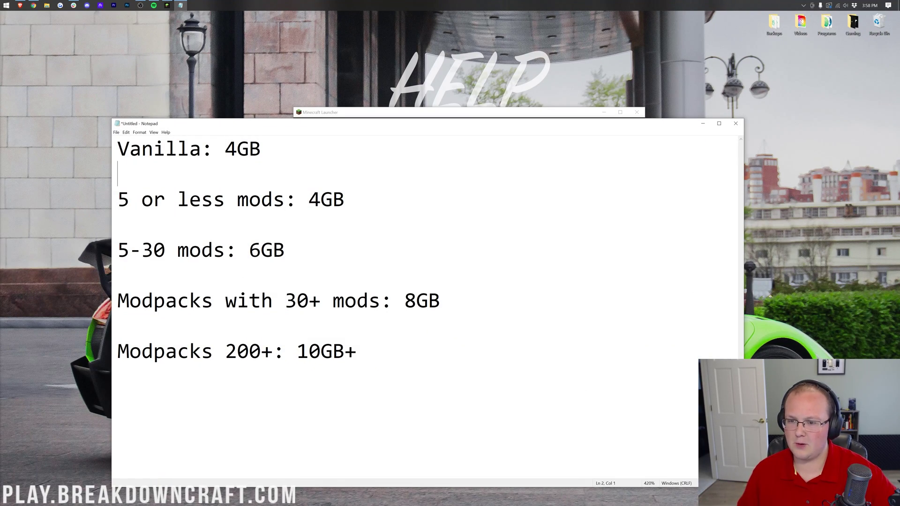
click(226, 198)
key(Down)
key(Down)
key(ctrl+Left)
key(ctrl+Left)
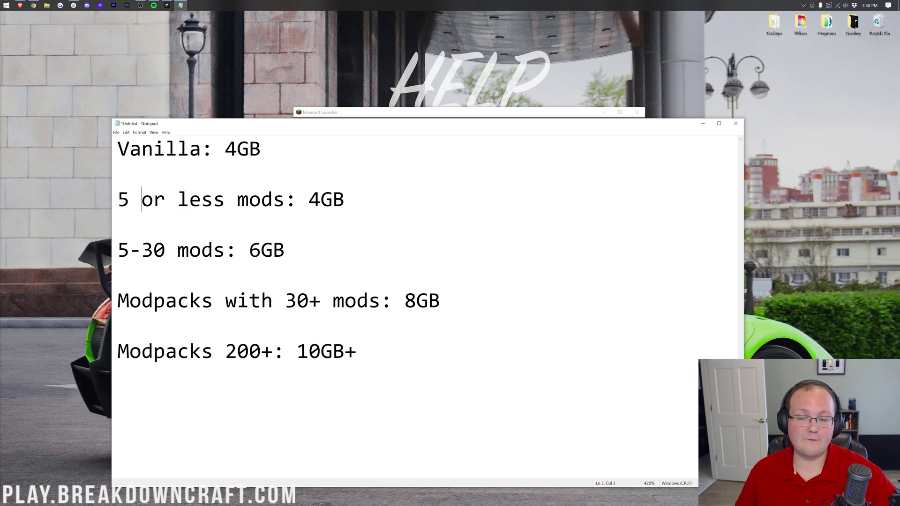
key(Down)
key(Down)
key(Down)
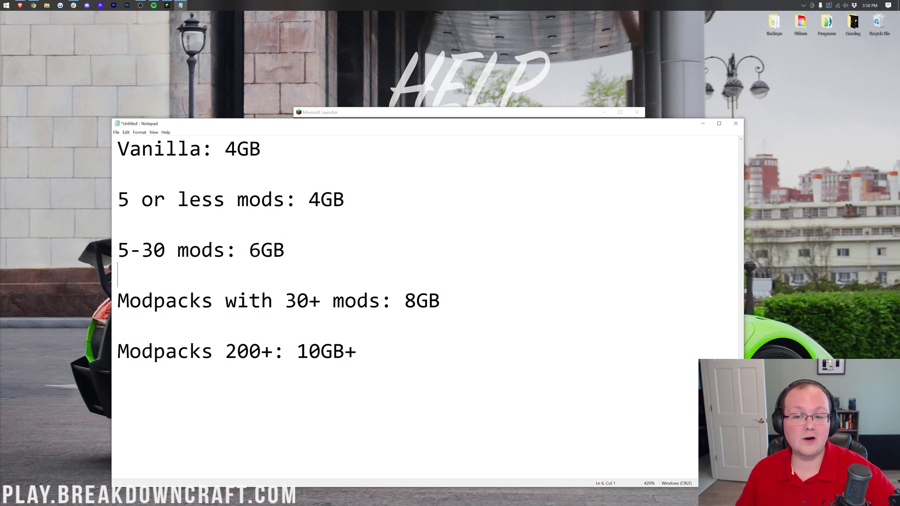
- Highlight the 8GB and Modpacks 200+ amounts, then minimize Notepad
drag(177, 300, 441, 300)
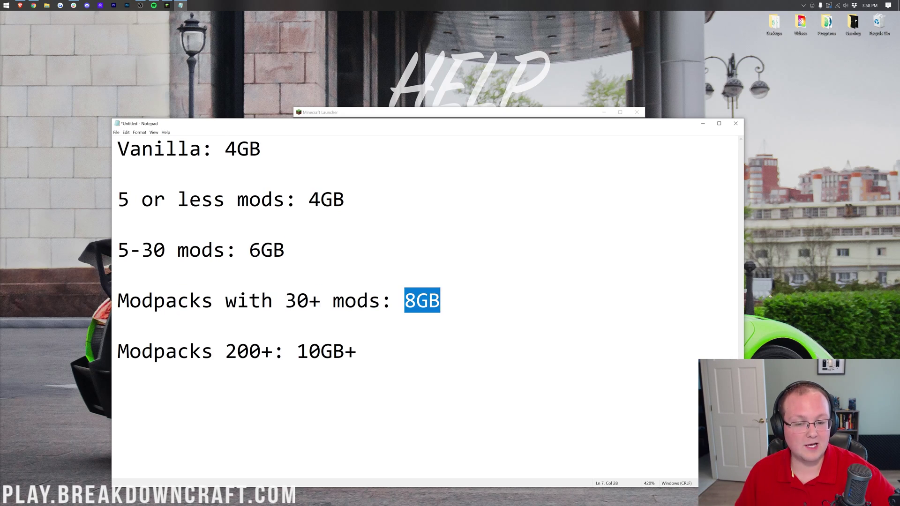
click(440, 300)
drag(117, 350, 321, 351)
click(332, 351)
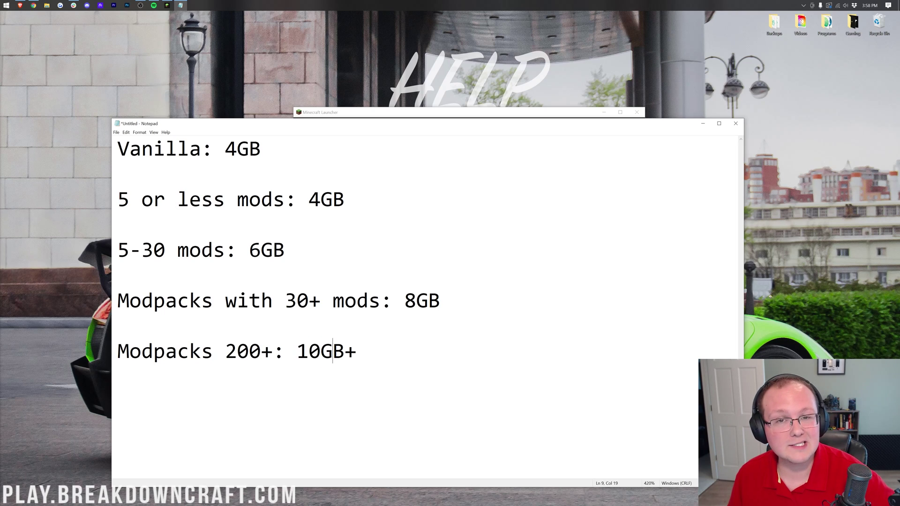
drag(416, 301, 439, 300)
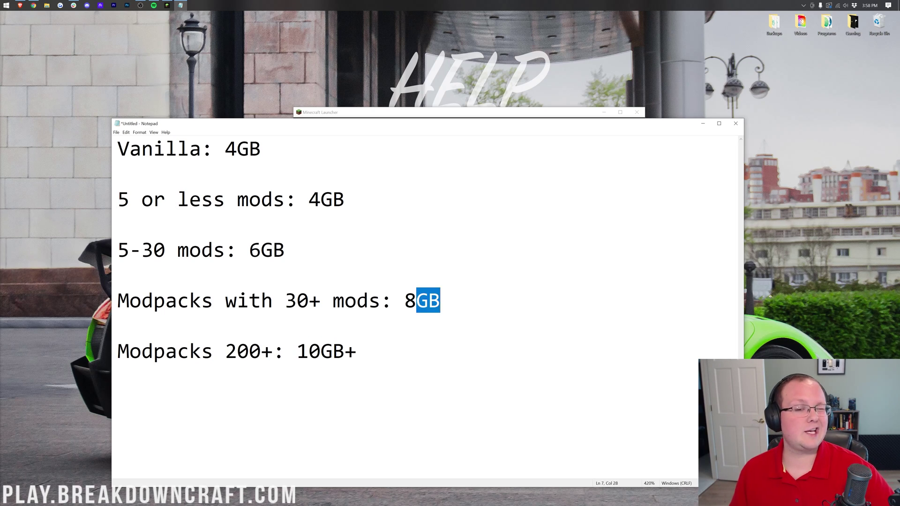
click(440, 299)
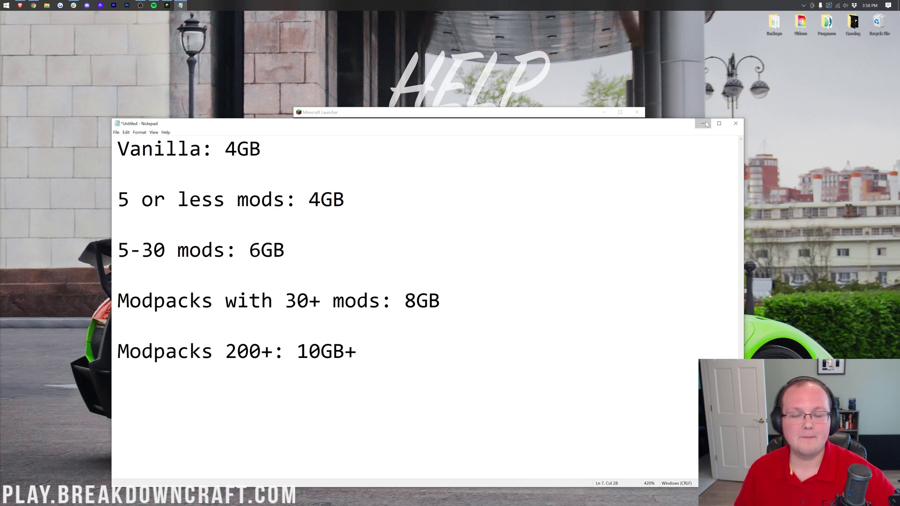
click(703, 124)
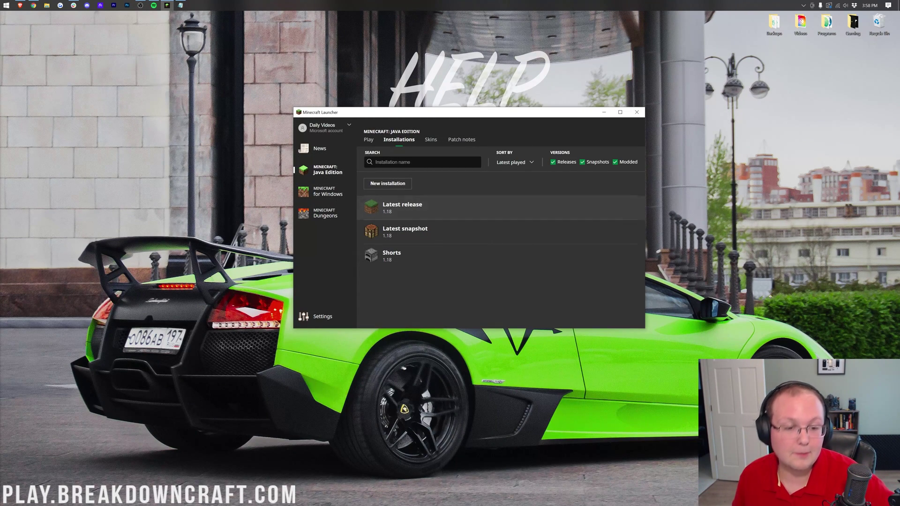
- Hit Play on Latest release 1.18 to launch Minecraft Java Edition
click(447, 253)
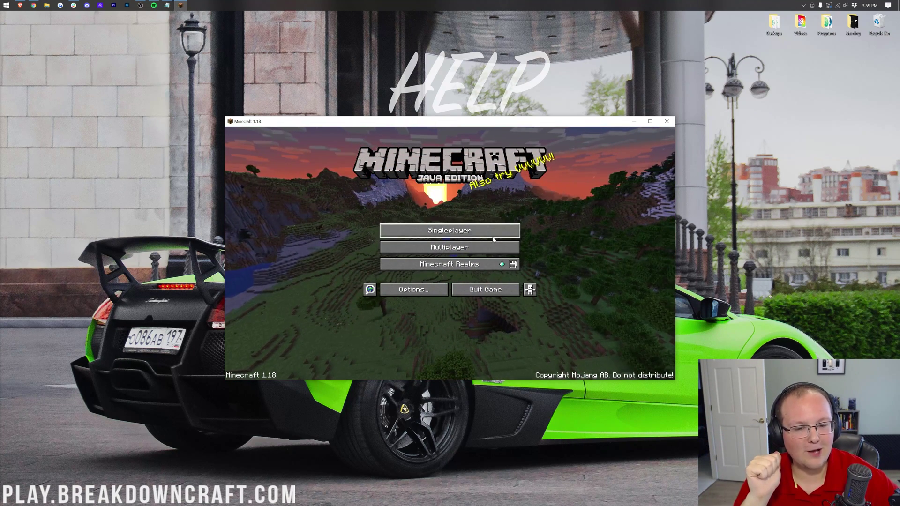
- From the title menu, join the Play.BreakdownCraft.com server in the multiplayer list
click(491, 231)
click(520, 365)
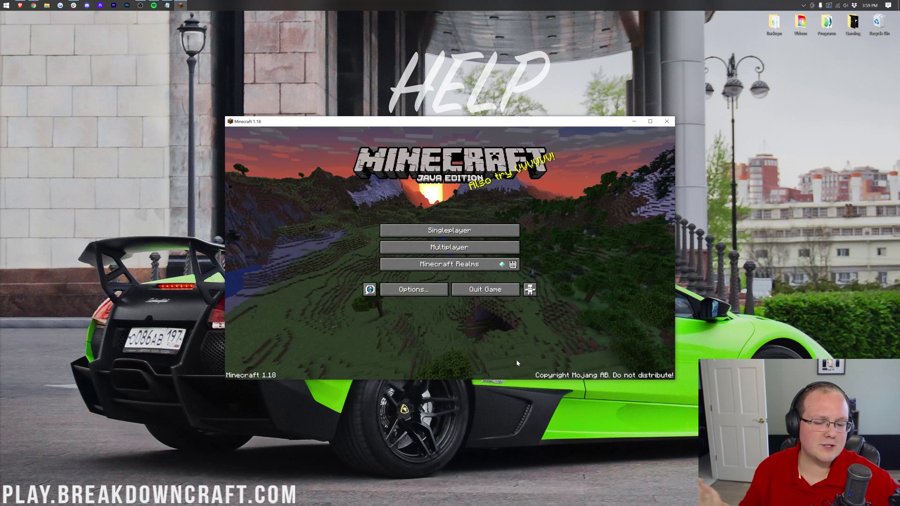
click(481, 249)
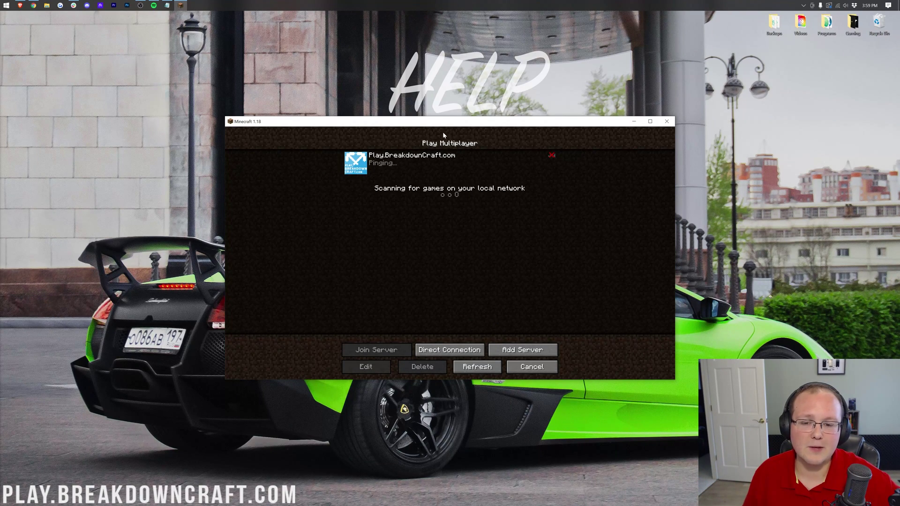
double_click(432, 158)
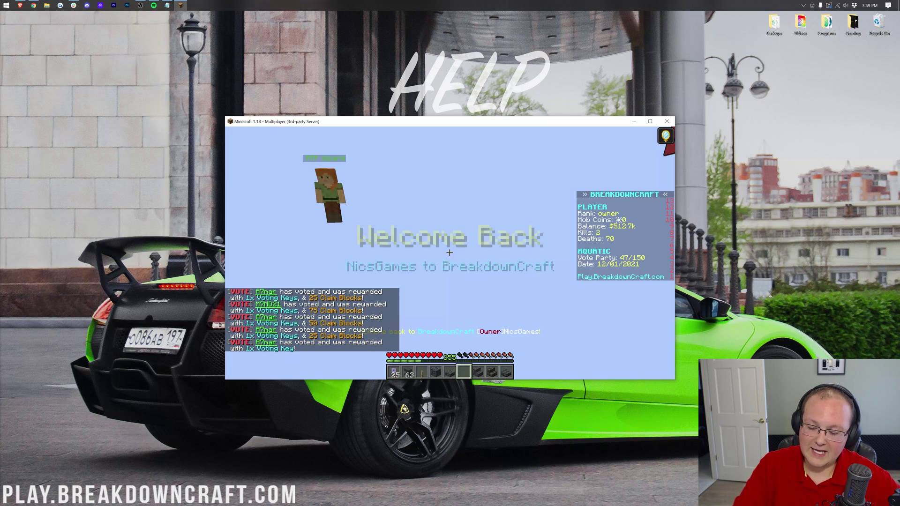
- Turn on the F3 debug overlay with memory info and read the server chat
key(F3)
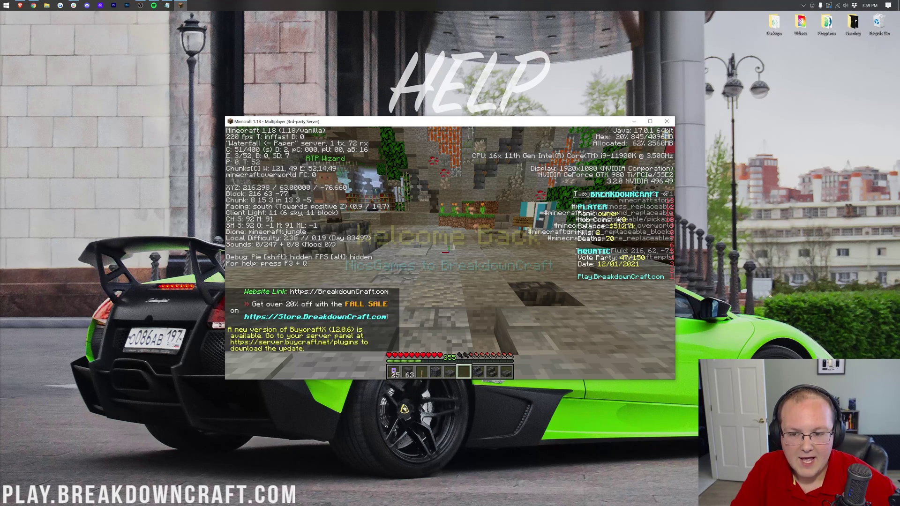
key(t)
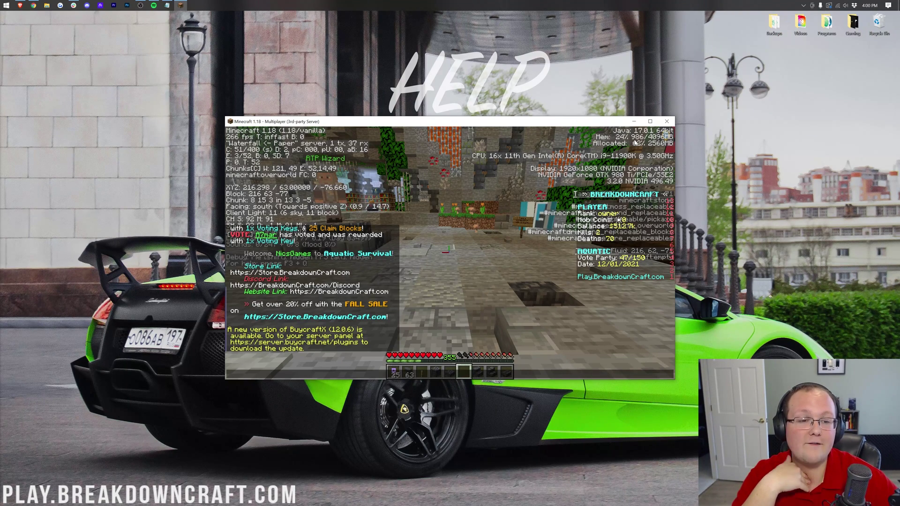
key(t)
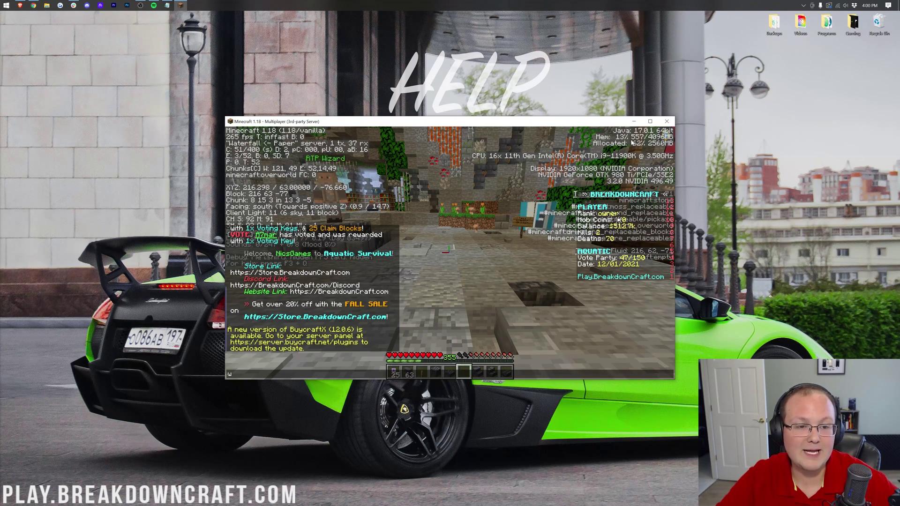
key(Escape)
- Walk north along the stone path toward the ship
key(w)
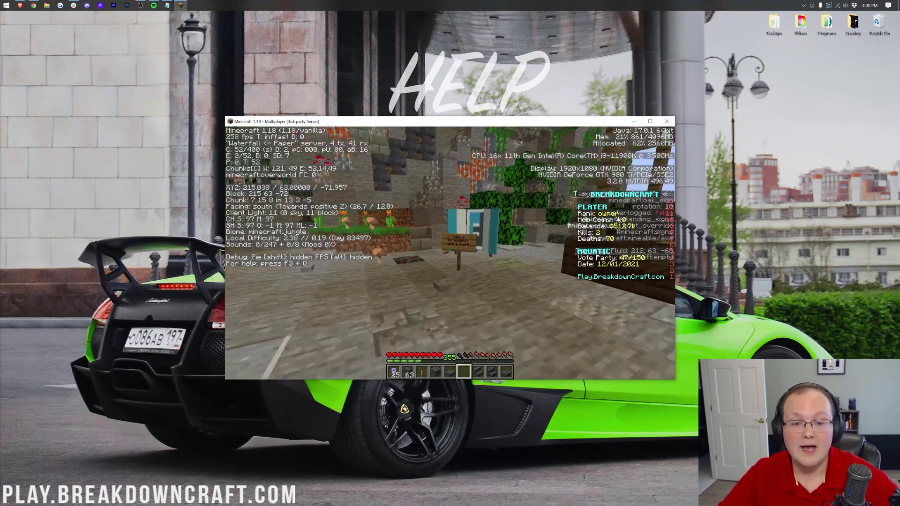
key(w)
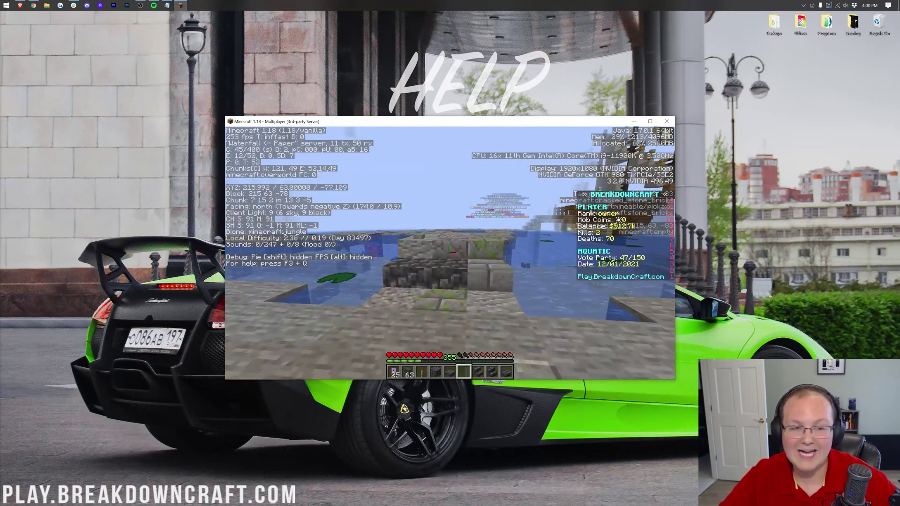
key(w)
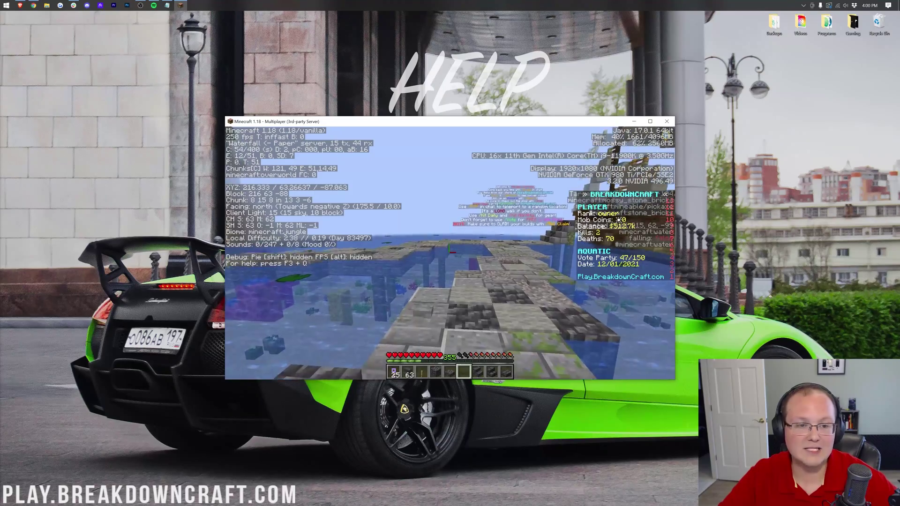
key(w)
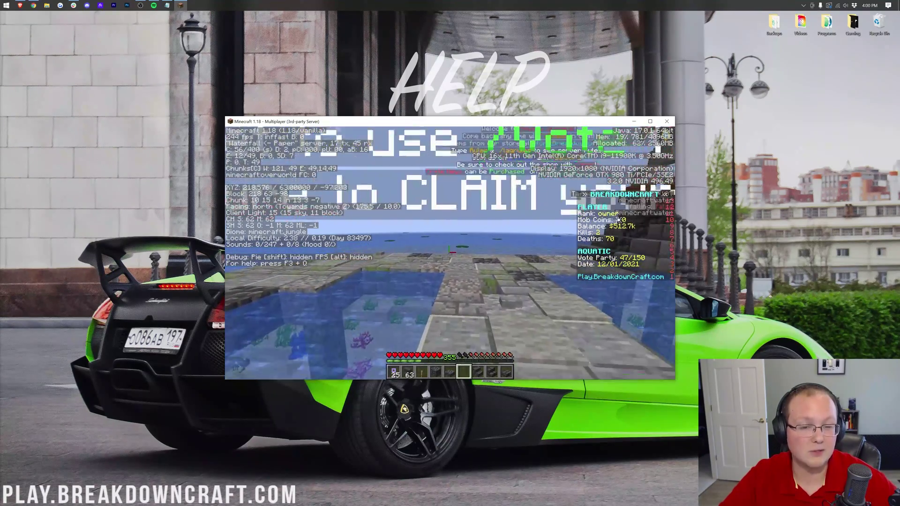
key(w)
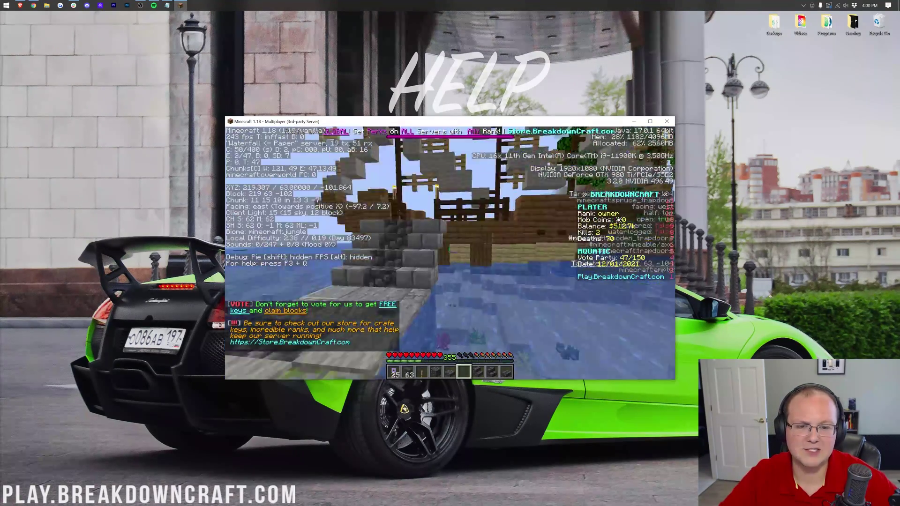
- Check Video Settings from the pause menu, then walk south through the spawn
key(Escape)
click(435, 253)
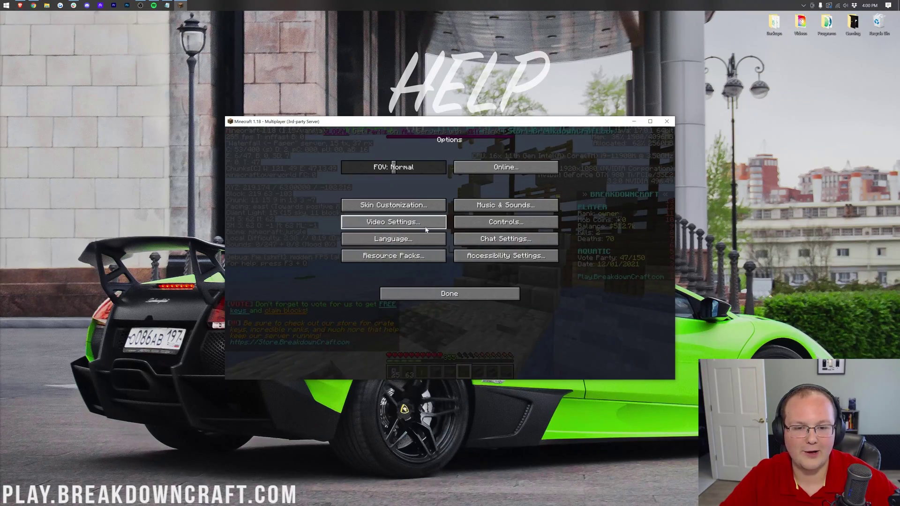
click(426, 230)
key(Escape)
key(Escape)
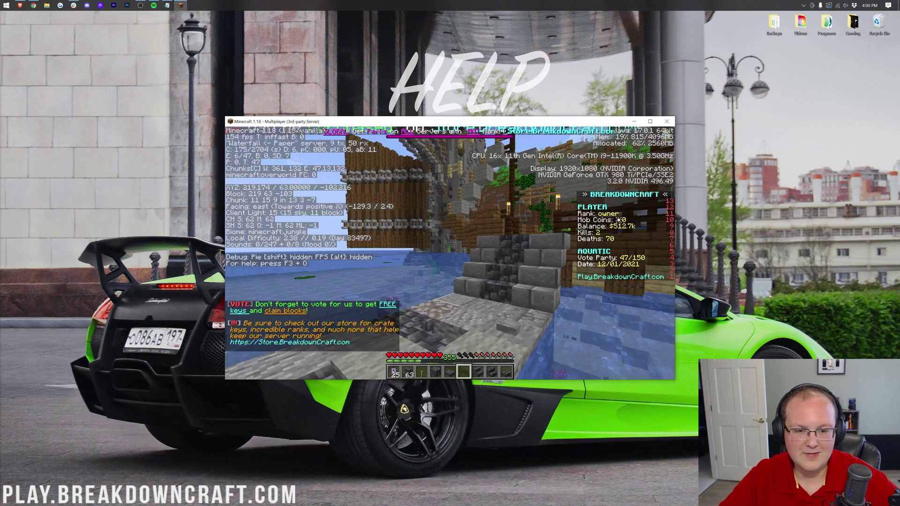
key(w)
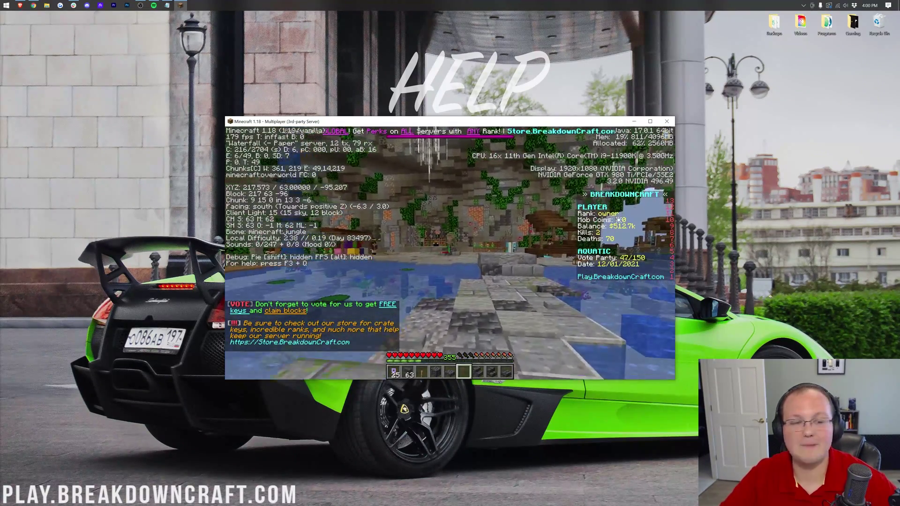
key(w)
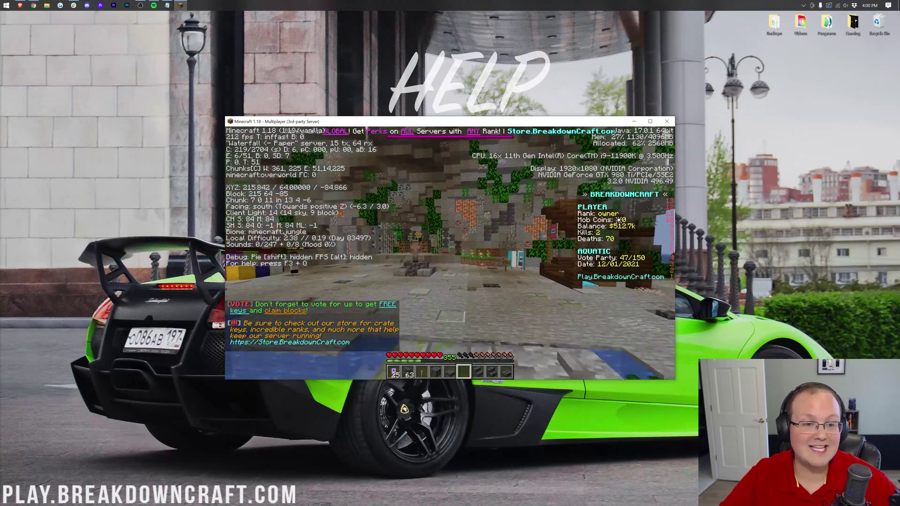
- Walk south, then north over the water path and back south off the ledge
key(w)
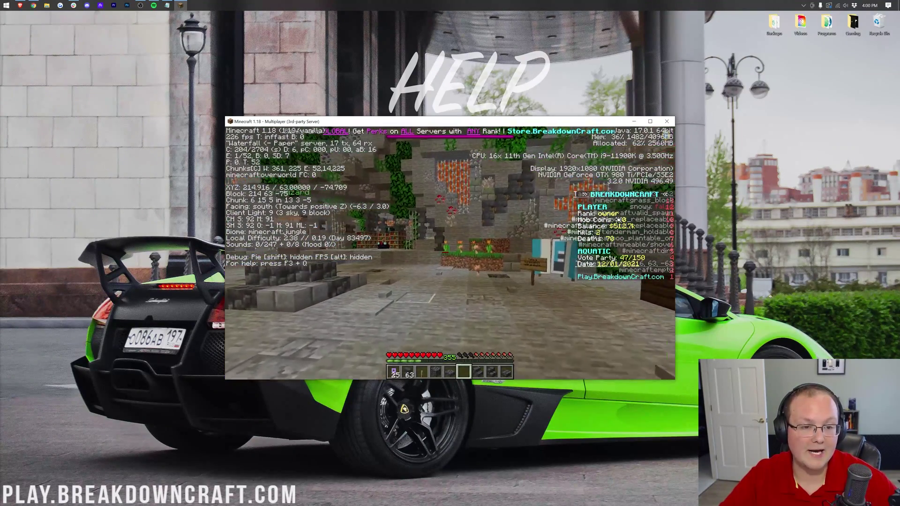
key(w)
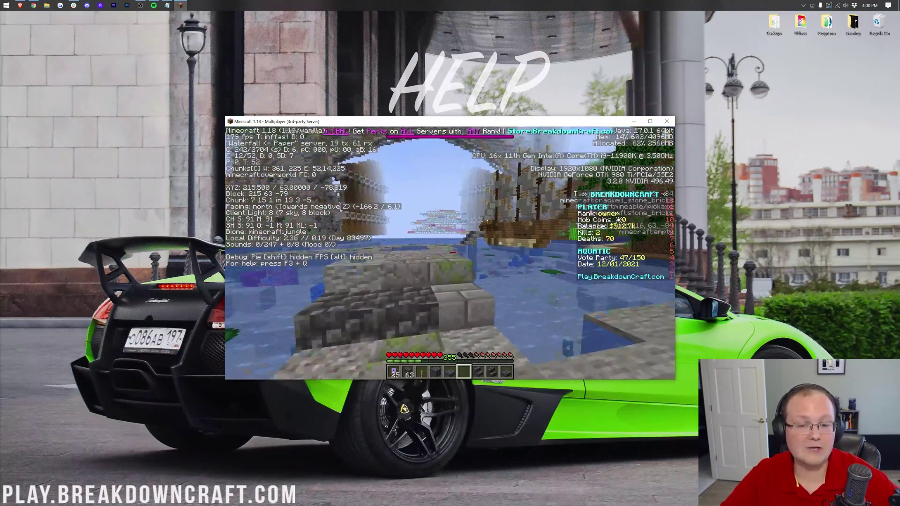
key(w)
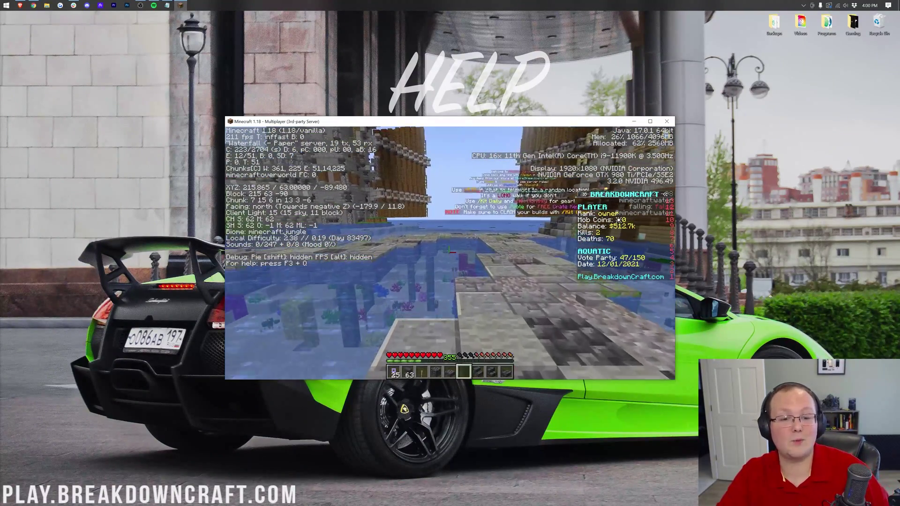
key(w)
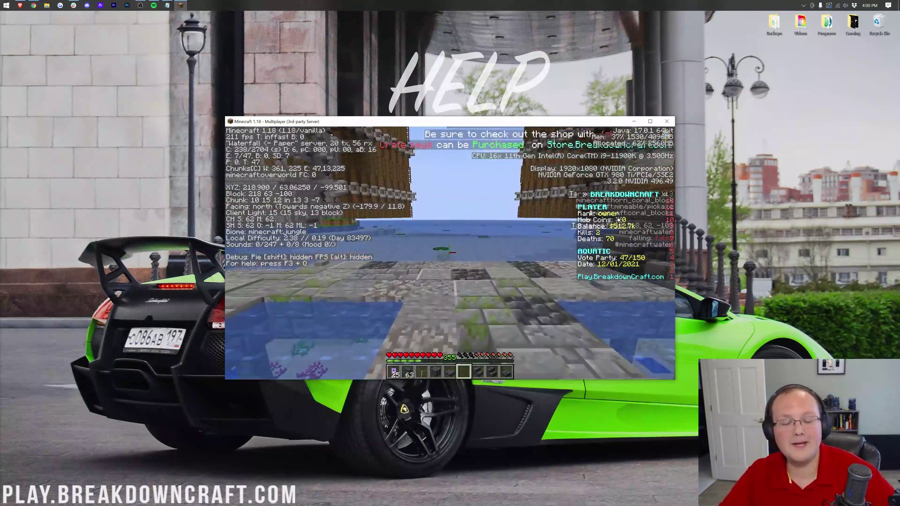
key(w)
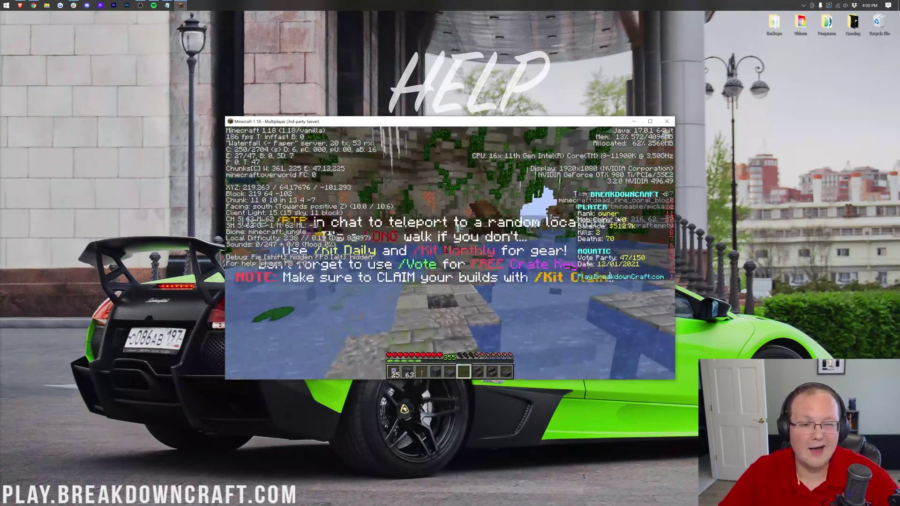
key(w)
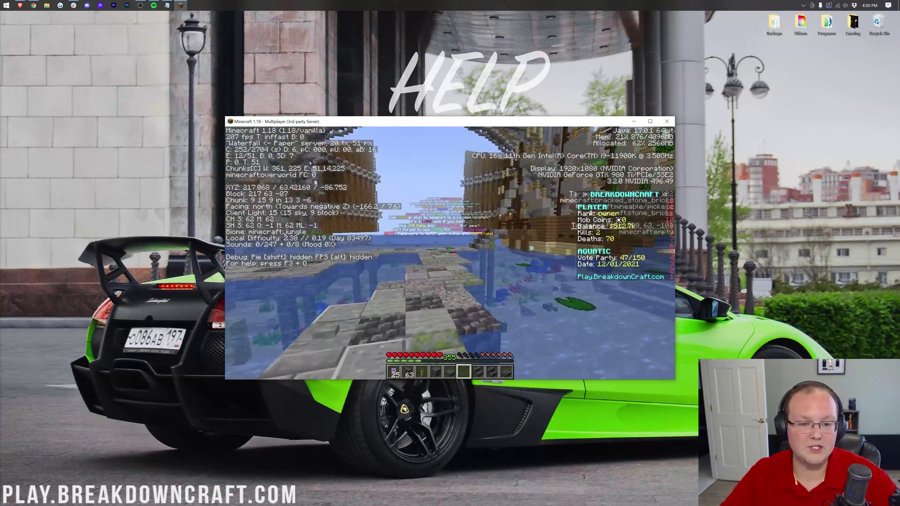
- Hide the debug overlay, view the player list, and walk toward the ship under the arch
key(w)
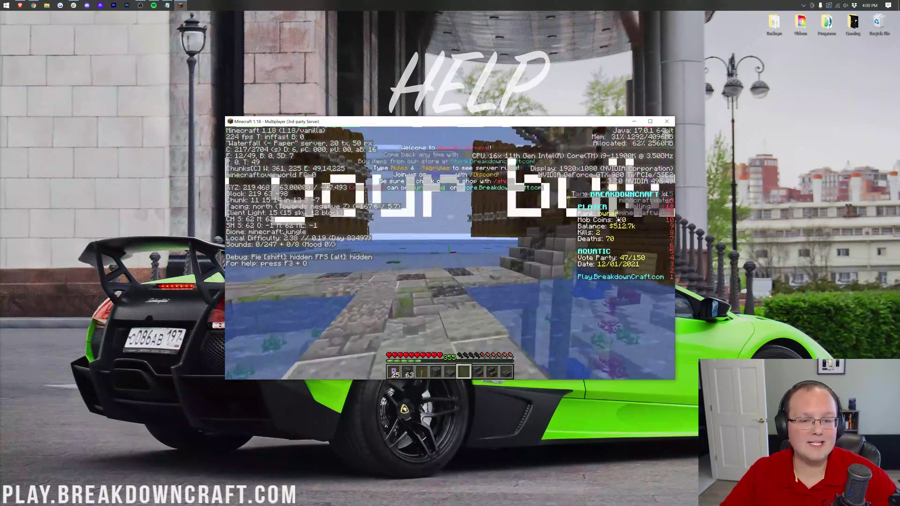
key(w)
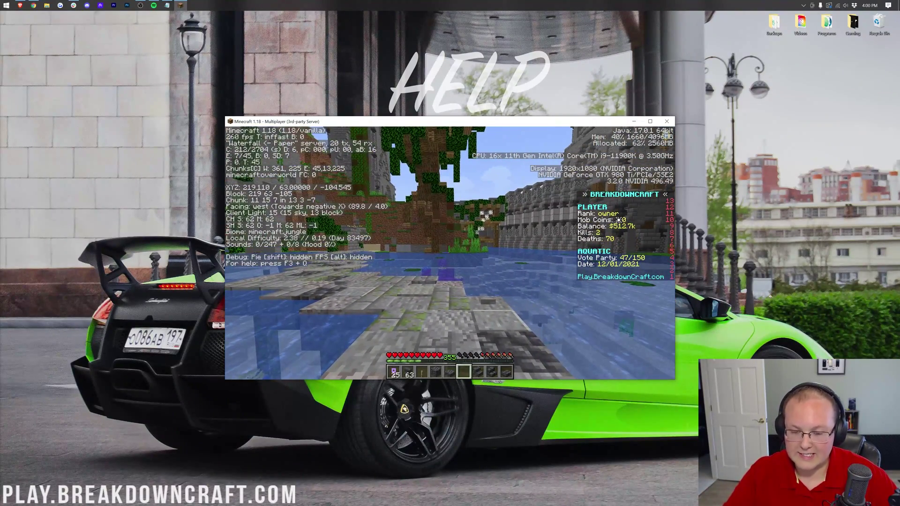
key(w)
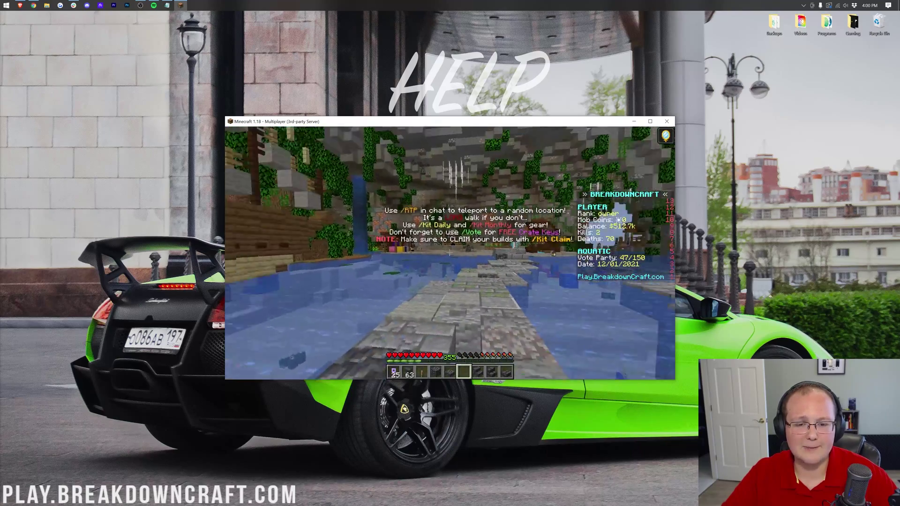
key(w)
key(Tab)
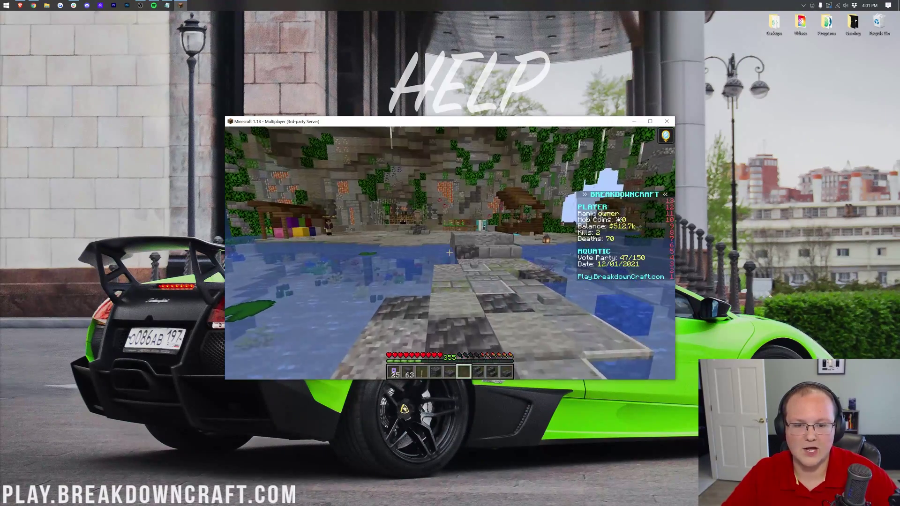
key(w)
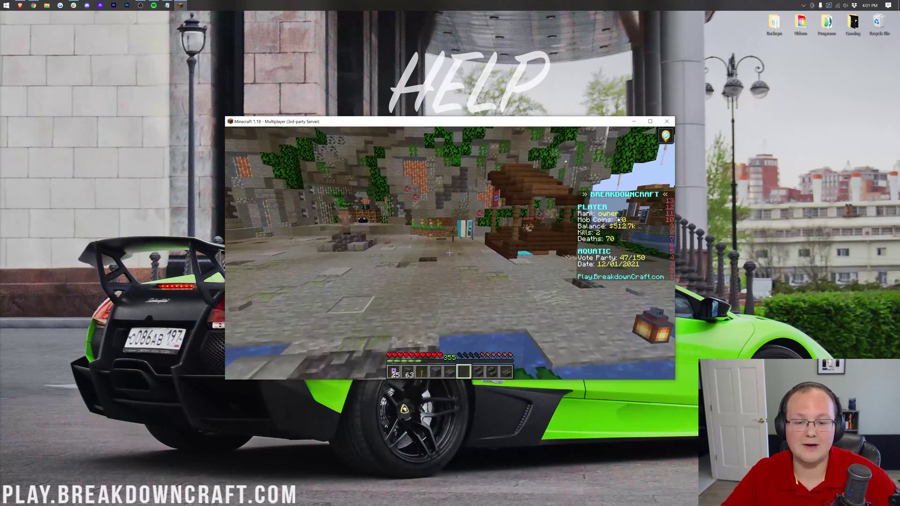
key(w)
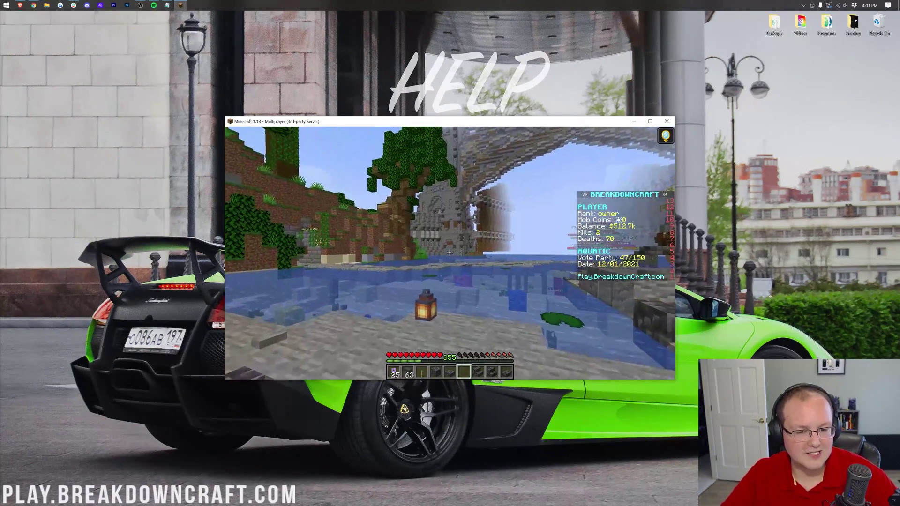
key(w)
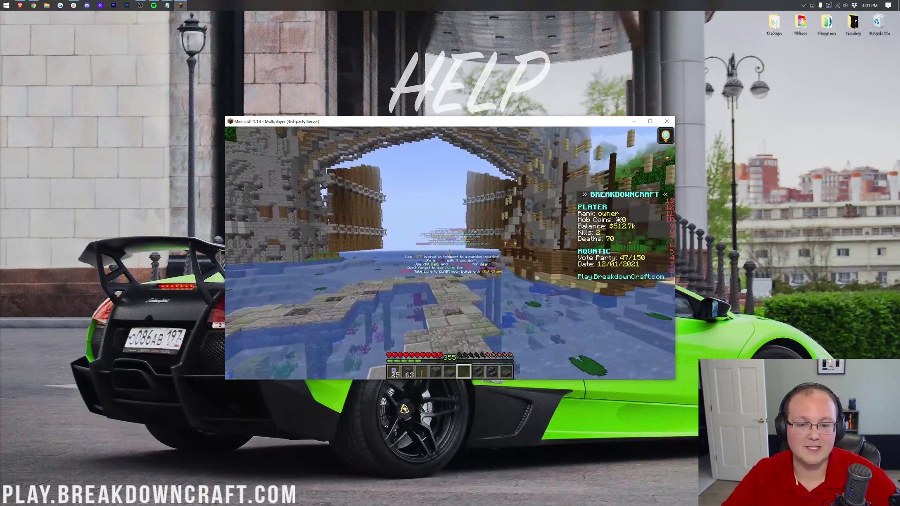